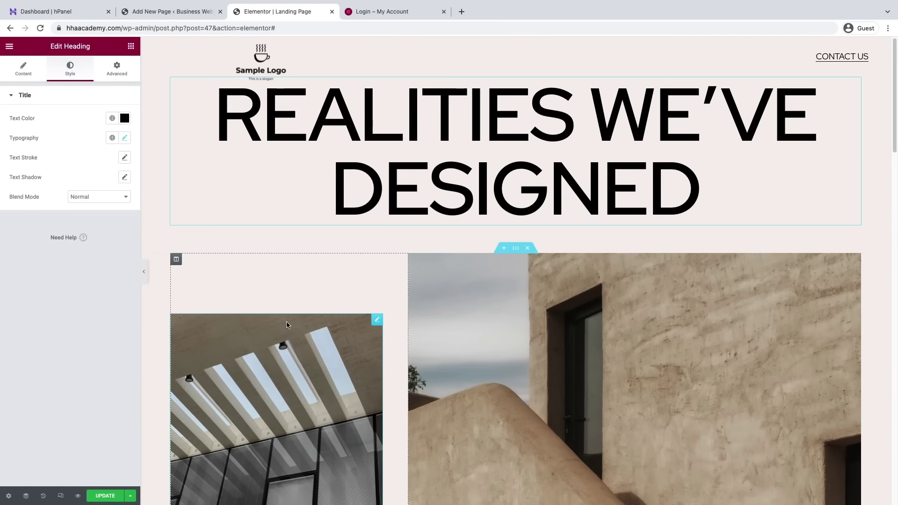
Try a custom medium blue as the text color of the "Realities We've Designed" heading
click(286, 344)
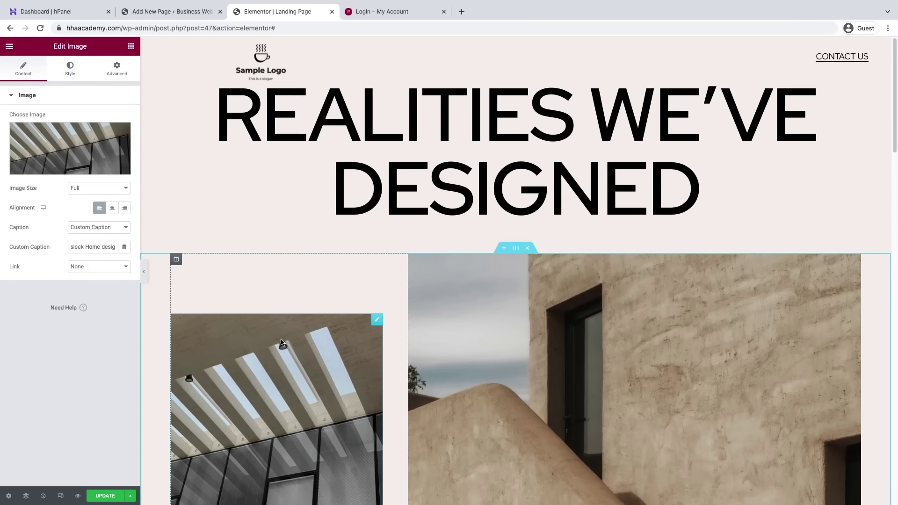
click(632, 167)
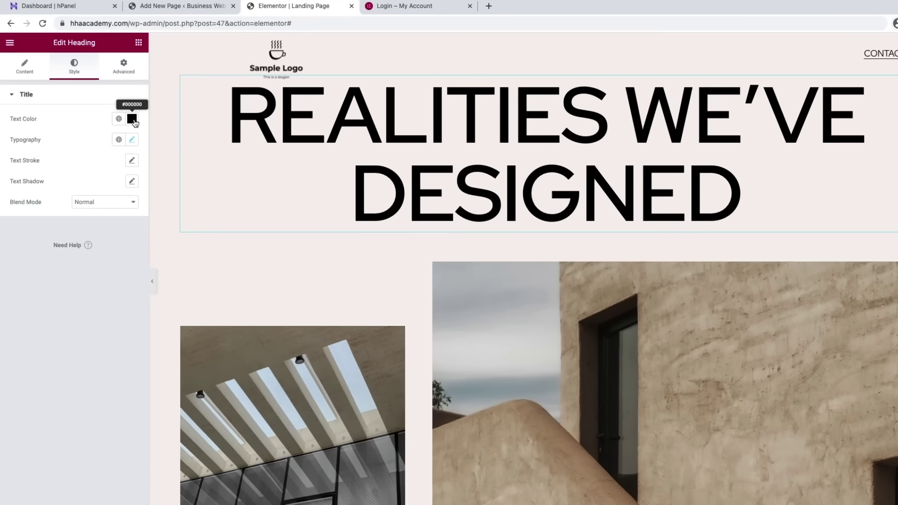
click(125, 123)
click(131, 303)
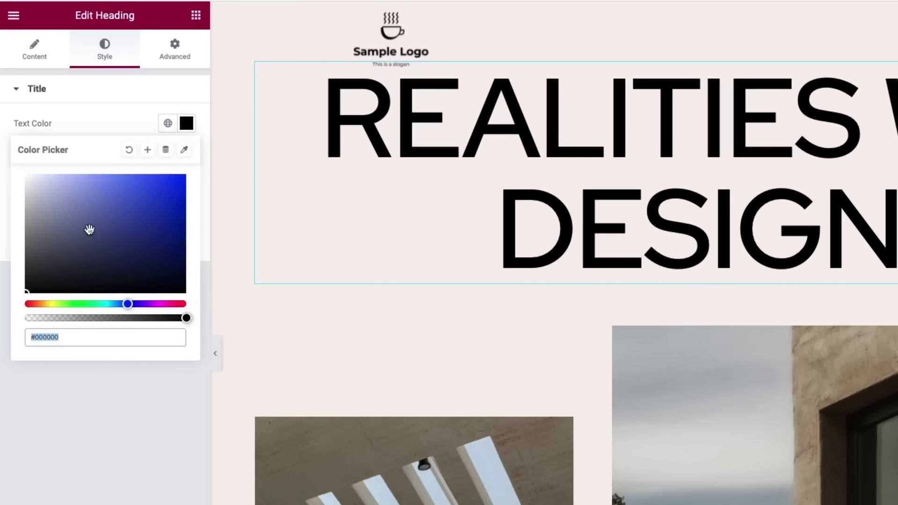
click(107, 207)
Set the "Realities We've Designed" heading's text color to the global Theme Color 1 and its font family to DM Sans
click(169, 123)
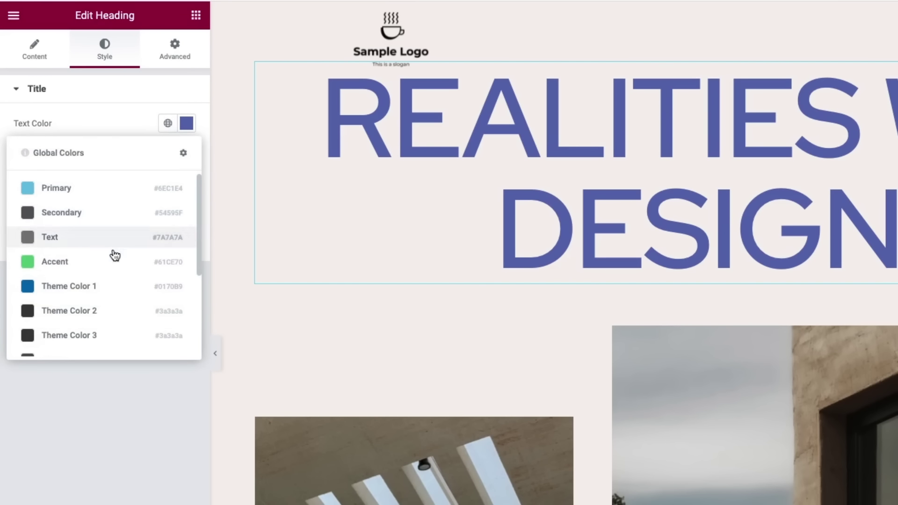
click(102, 282)
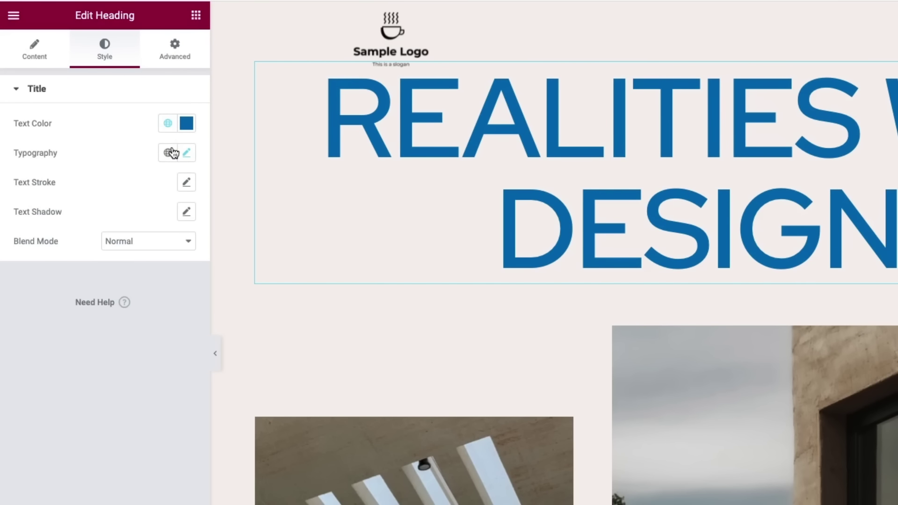
click(186, 153)
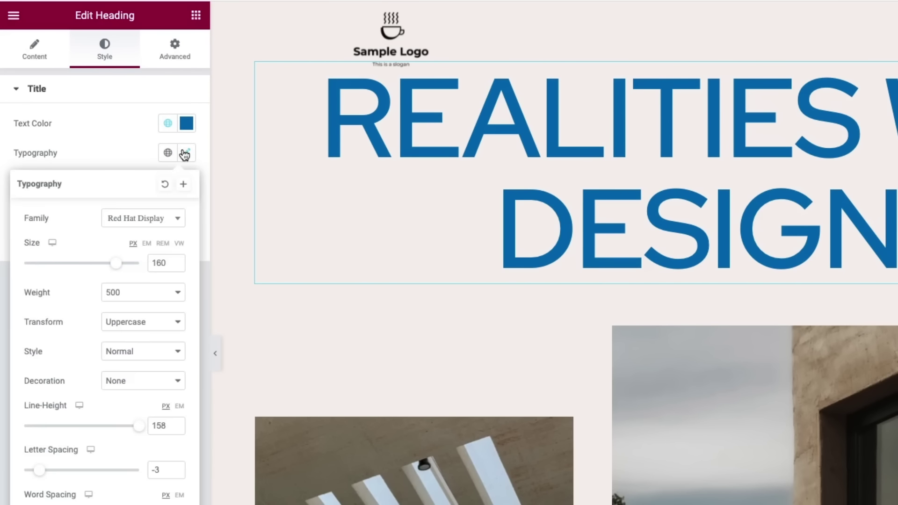
click(173, 220)
text(dm sans)
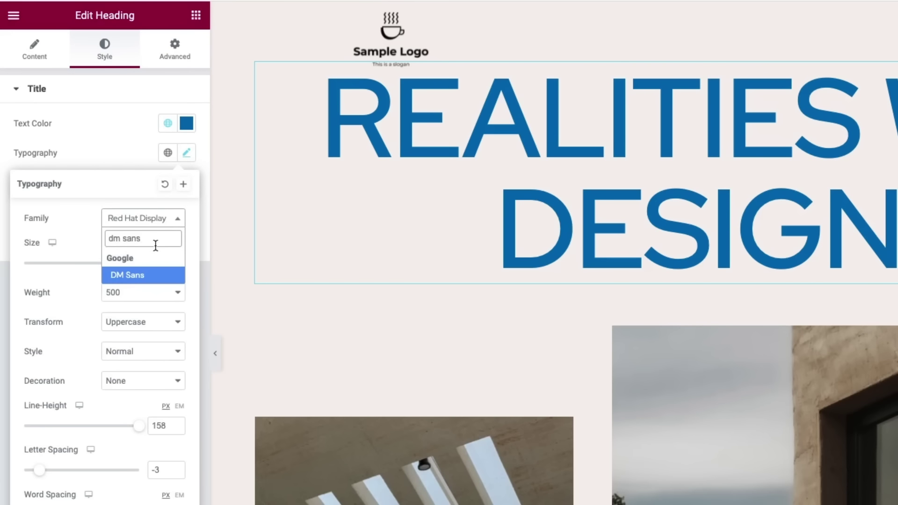
click(145, 276)
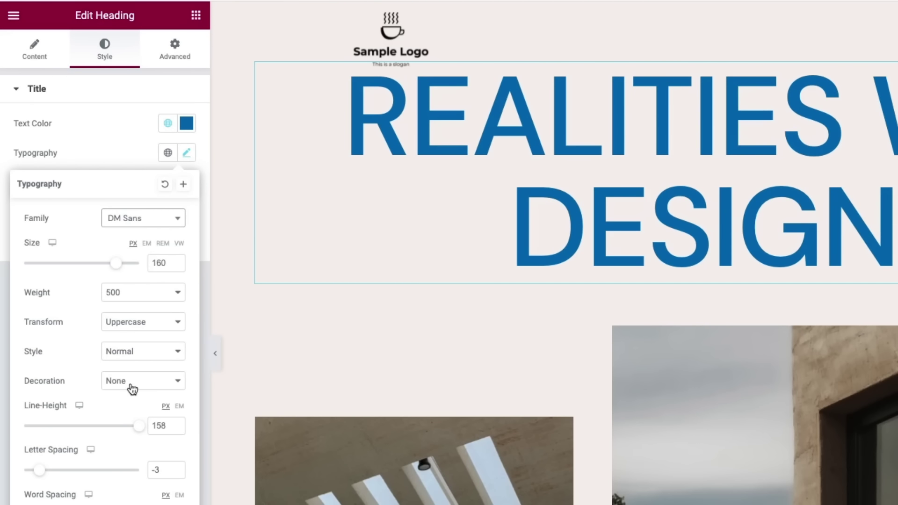
click(520, 365)
Add a single-column section below the Modern Caribbean Resort and Exposed Style Apartment Building images
scroll(517, 347, down, 3)
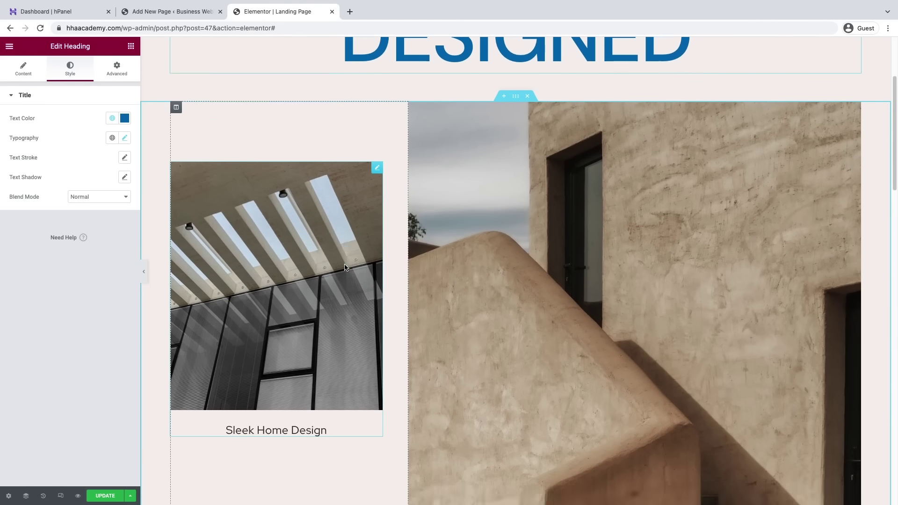
scroll(344, 267, down, 10)
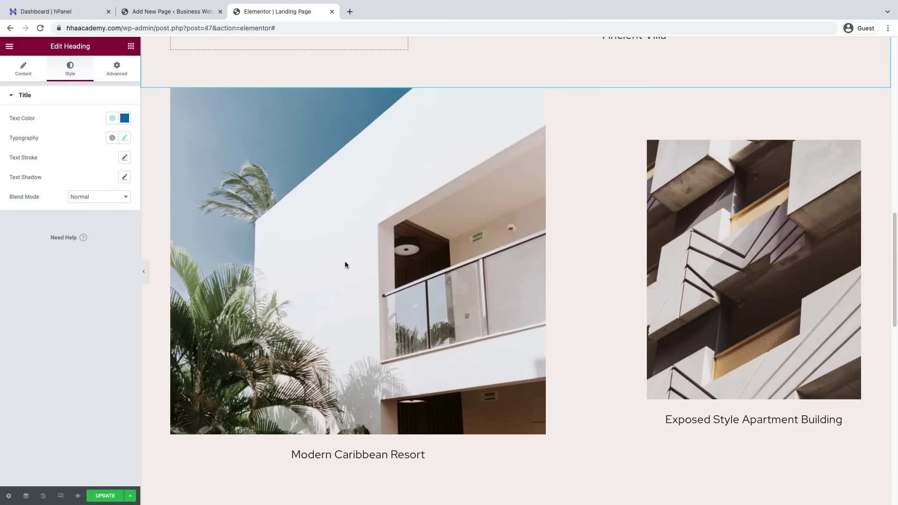
scroll(345, 264, down, 3)
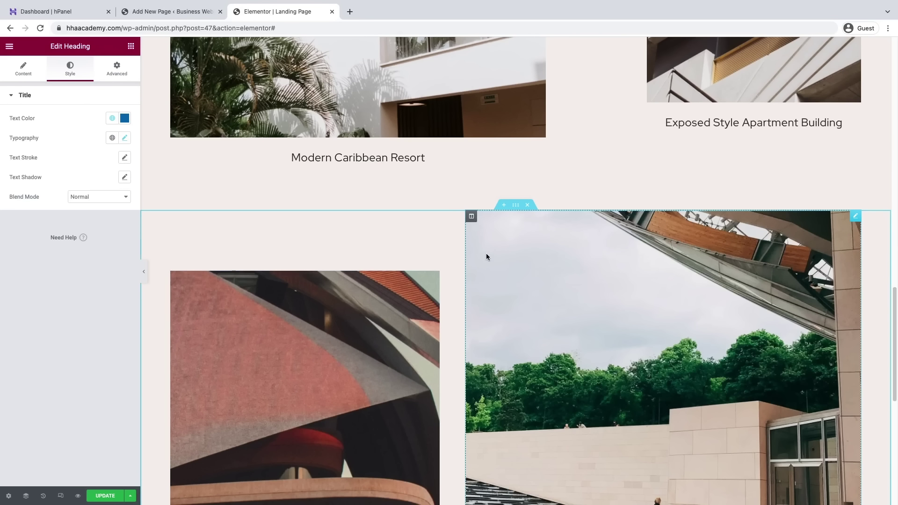
click(504, 205)
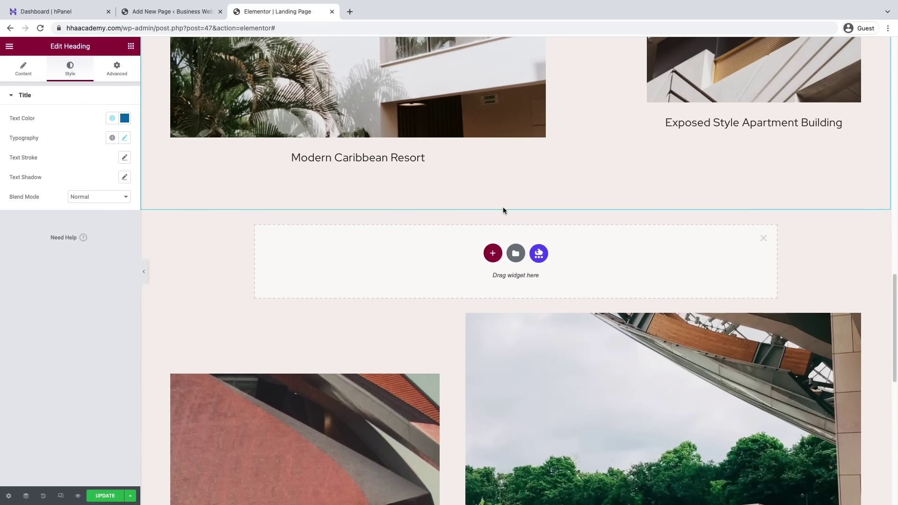
scroll(503, 210, down, 2)
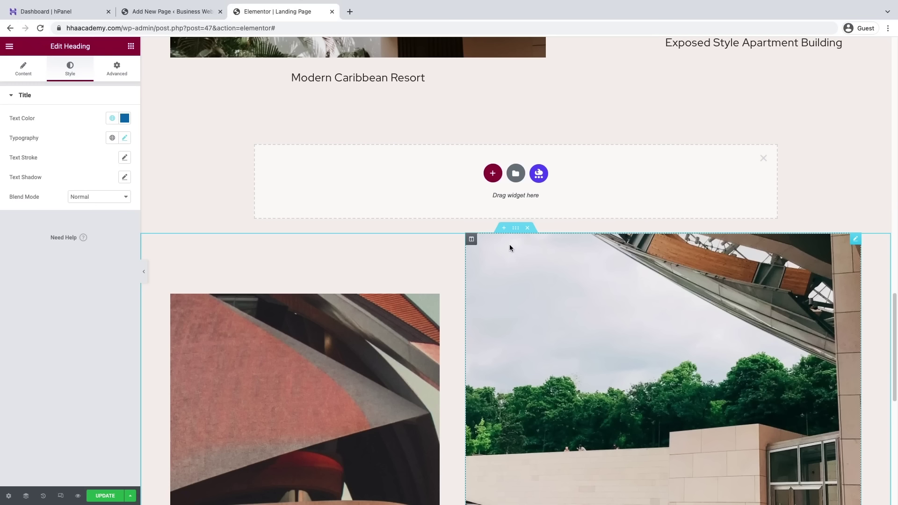
click(492, 173)
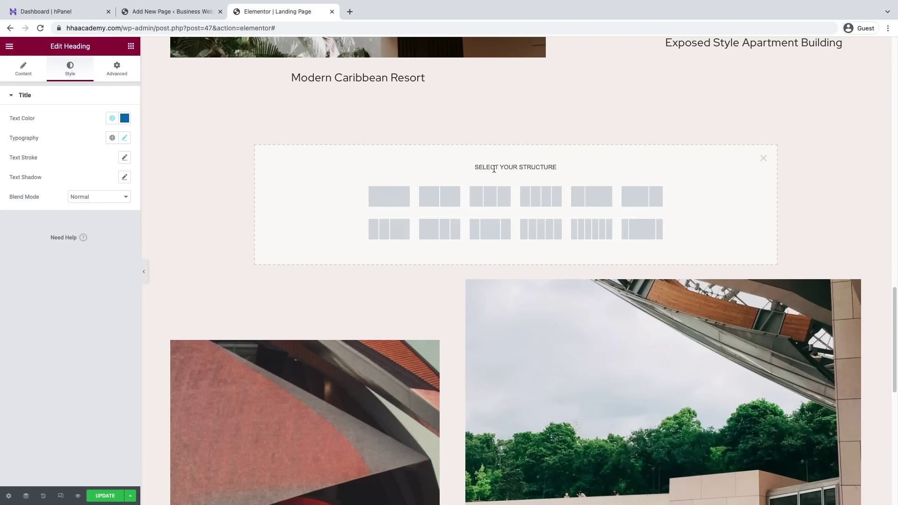
click(404, 202)
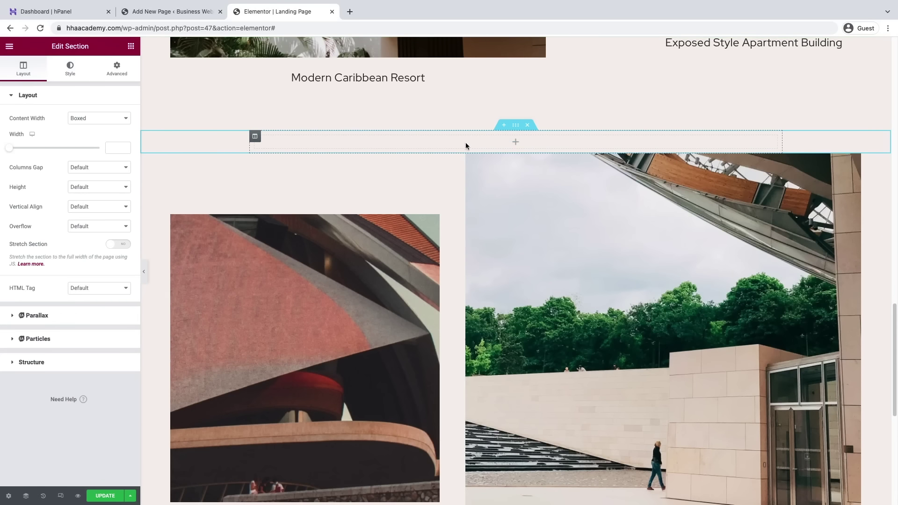
Insert a Heading widget in the new empty section, centered and with size XXL
click(518, 143)
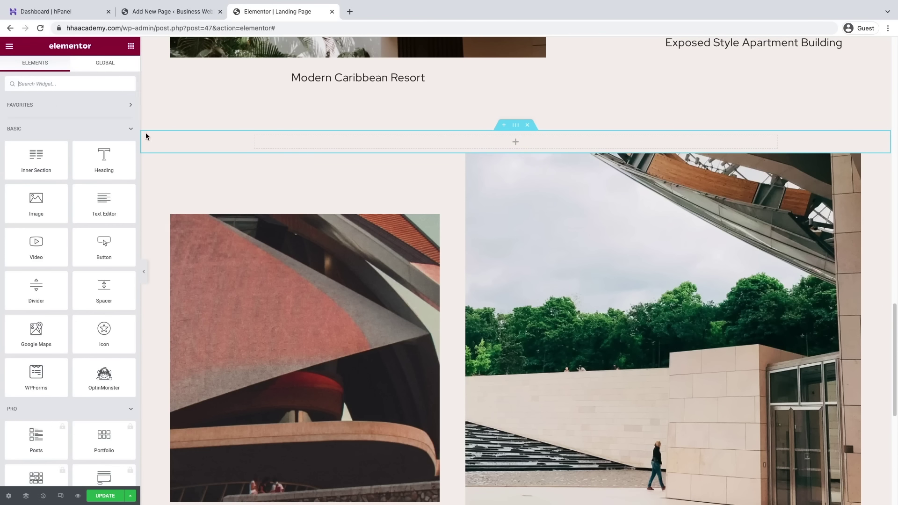
drag(110, 162, 509, 140)
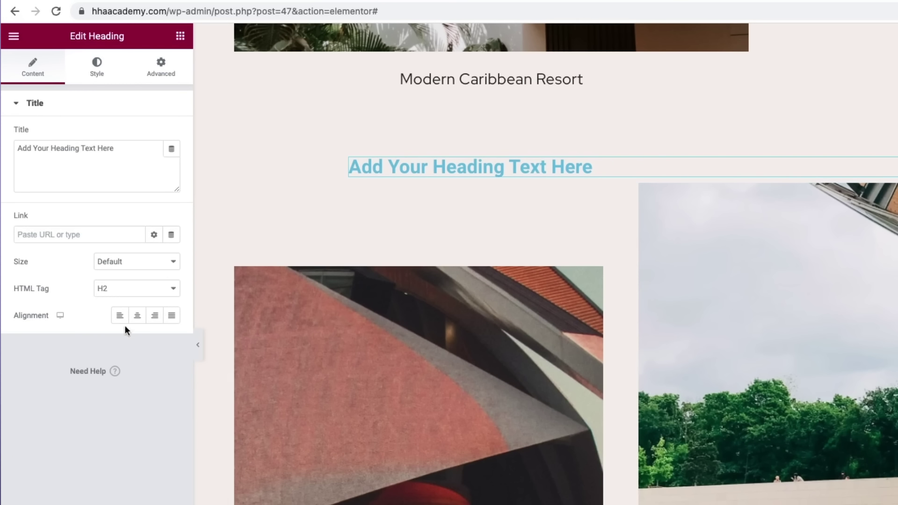
click(99, 250)
click(126, 262)
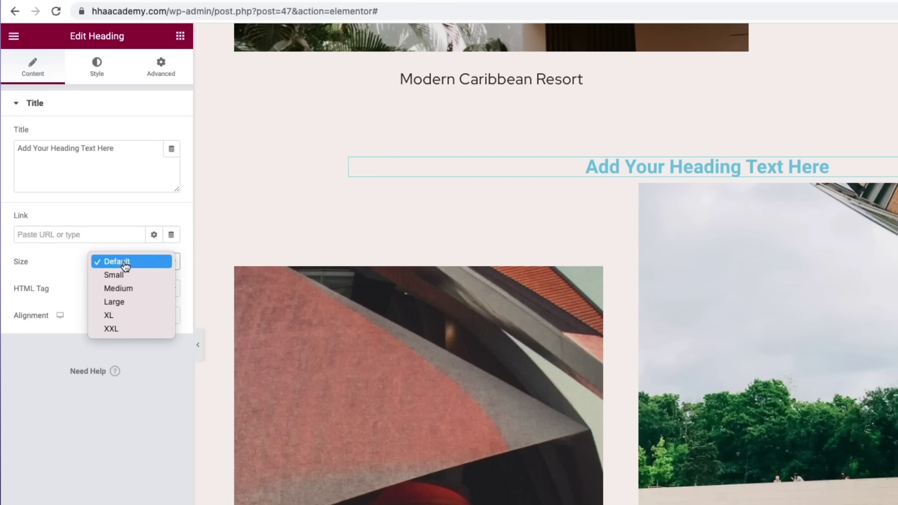
click(118, 329)
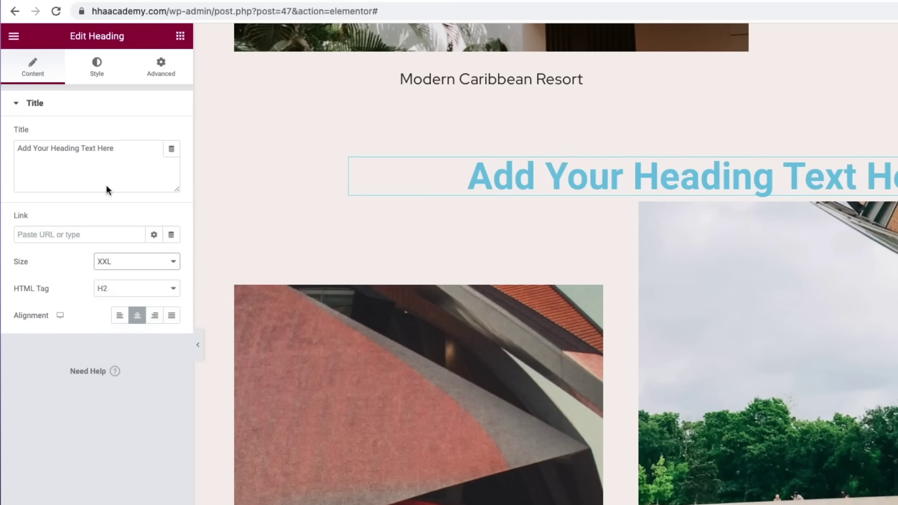
Set the new heading's text color to the global Theme Color 1 and its font family to DM Sans
click(98, 69)
click(154, 135)
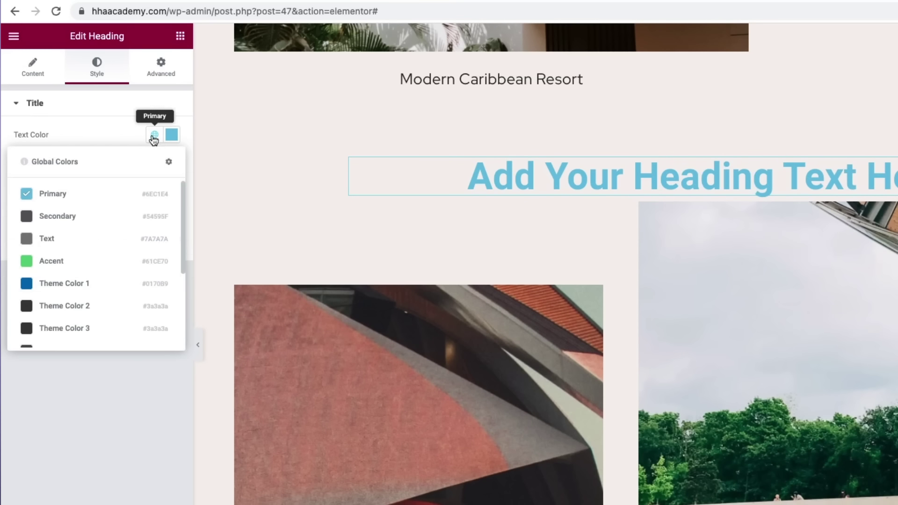
click(87, 294)
click(169, 163)
click(132, 221)
text(dm)
key(Return)
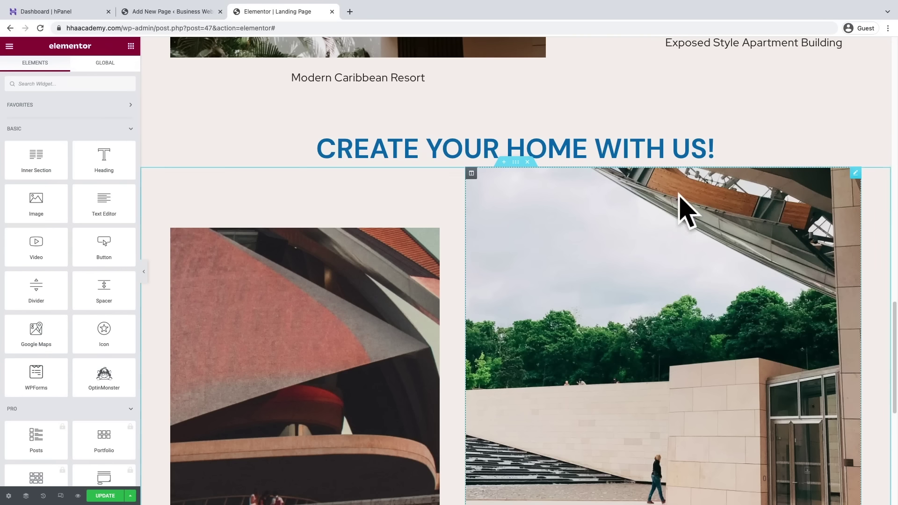
Add new section areas above and below the "Create your home with us!" heading, and make the upper one a single-column section
click(504, 123)
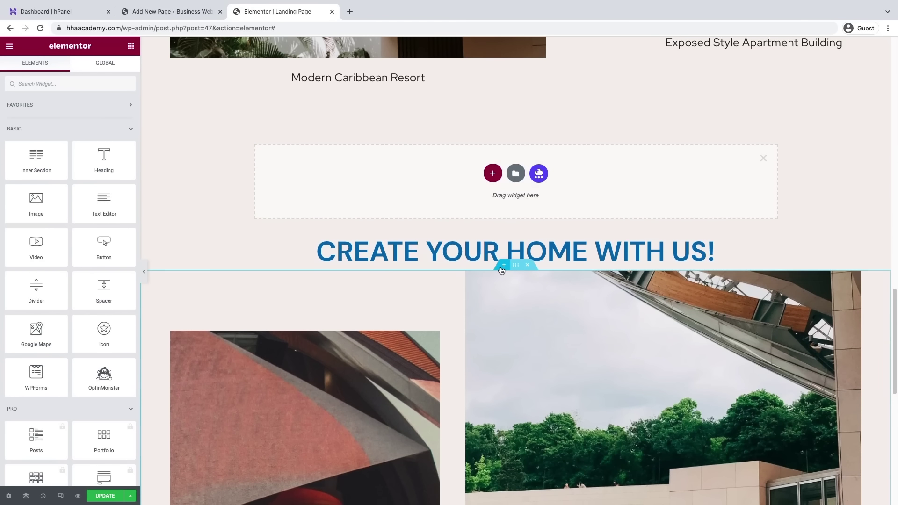
click(504, 265)
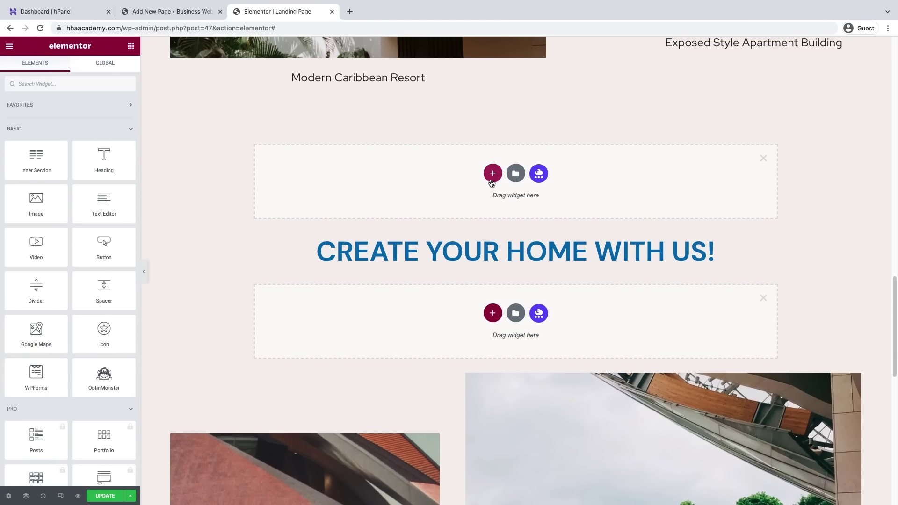
click(491, 173)
click(398, 195)
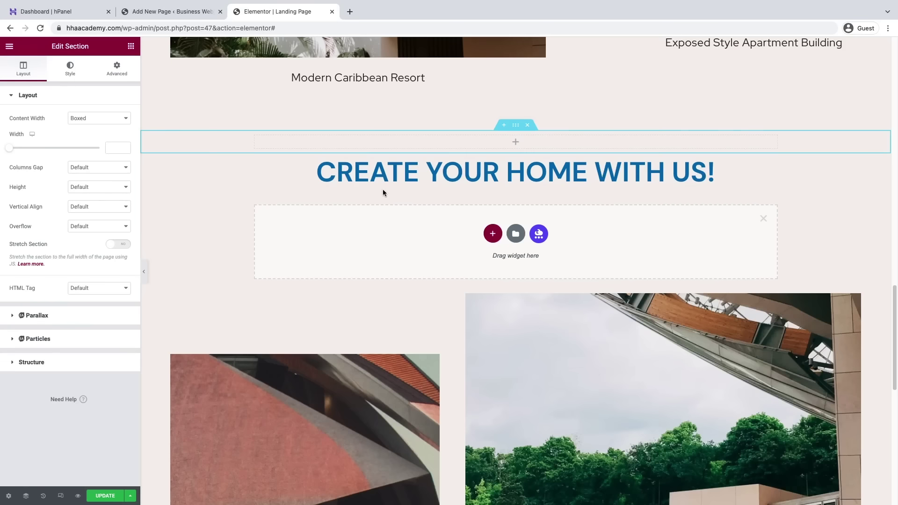
Insert a Spacer widget in the empty section above the "Create your home with us!" heading and adjust its space
click(516, 140)
drag(104, 296, 483, 140)
click(484, 175)
drag(16, 128, 52, 139)
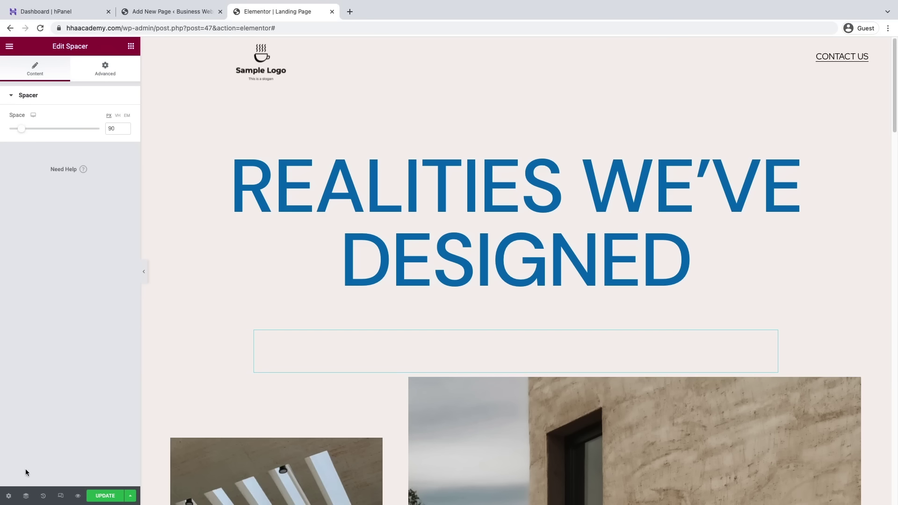
Set the page's body background to the classic type with a light grey global color
click(8, 497)
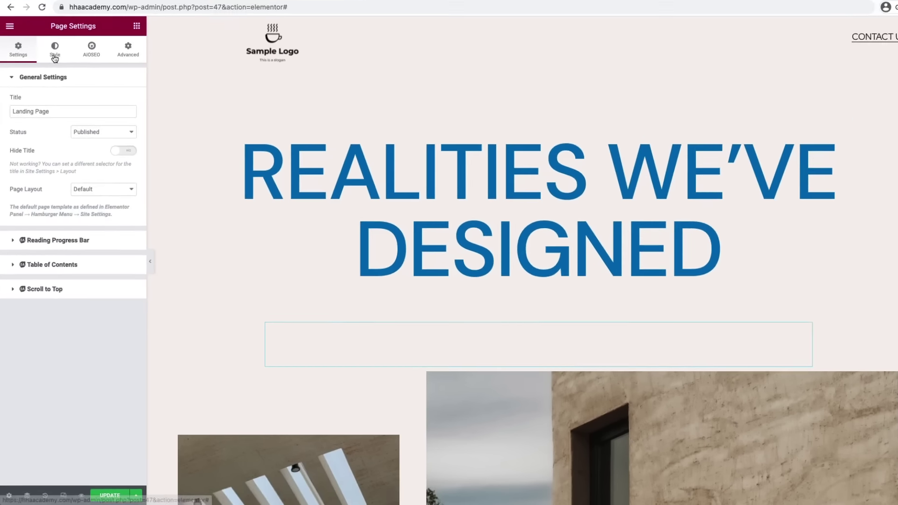
click(53, 75)
click(33, 96)
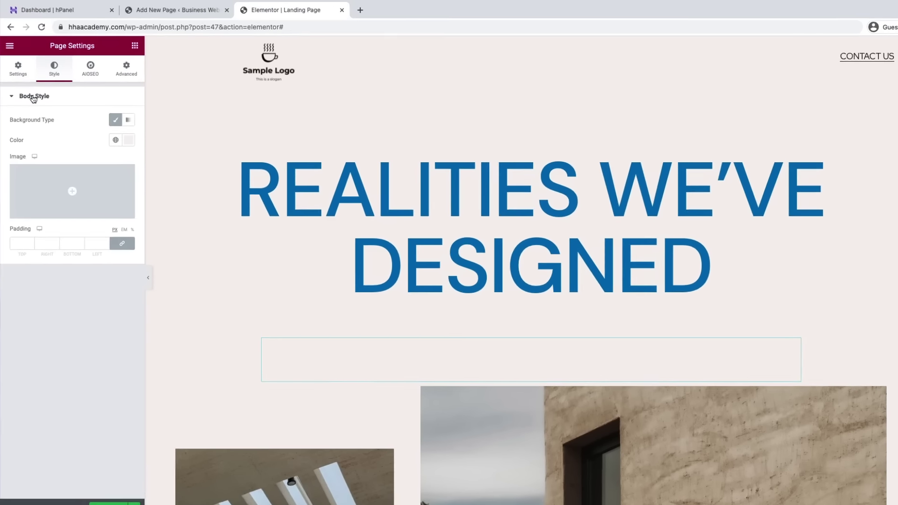
click(112, 117)
click(112, 119)
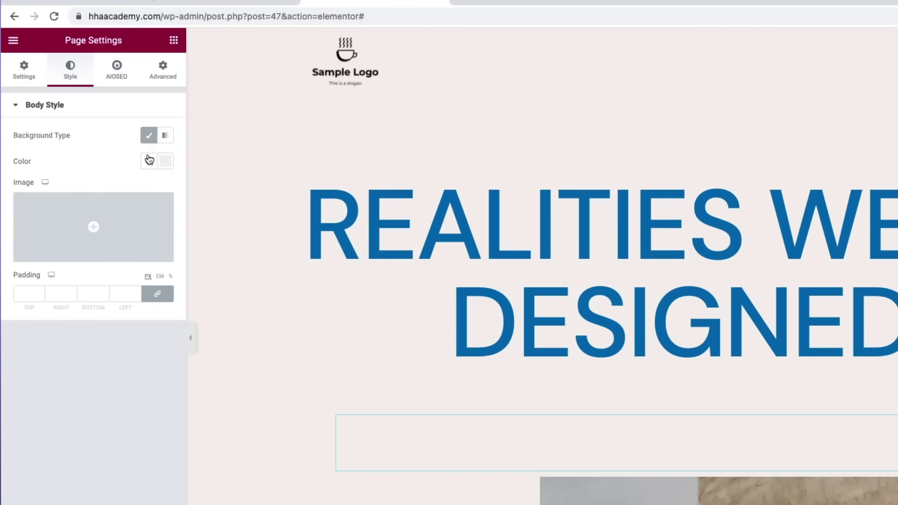
click(150, 160)
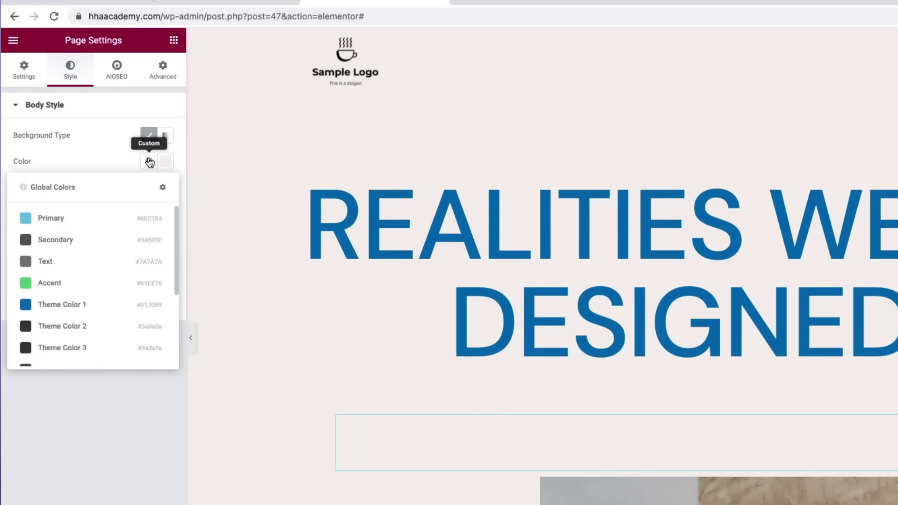
click(100, 292)
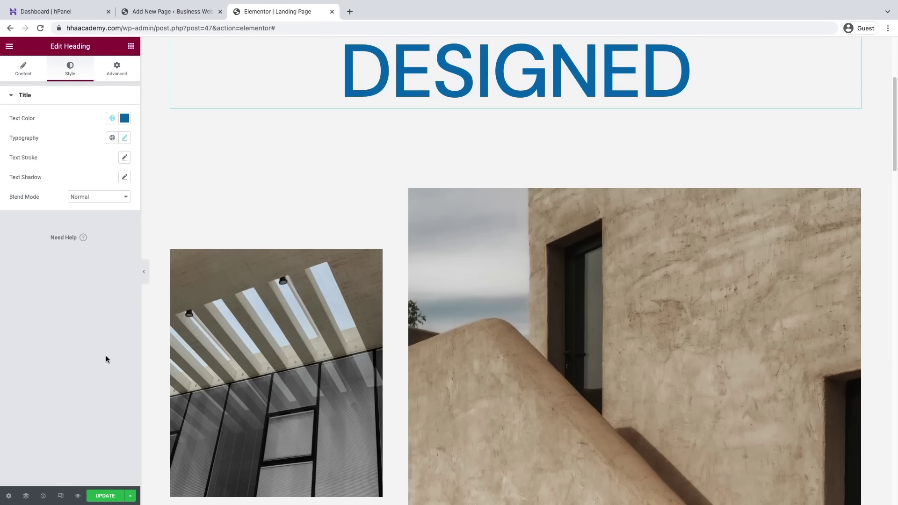
Upload all seven JPG photos from the video folder to the media library, starting from the Sleek Home Design image's picture selection
click(297, 319)
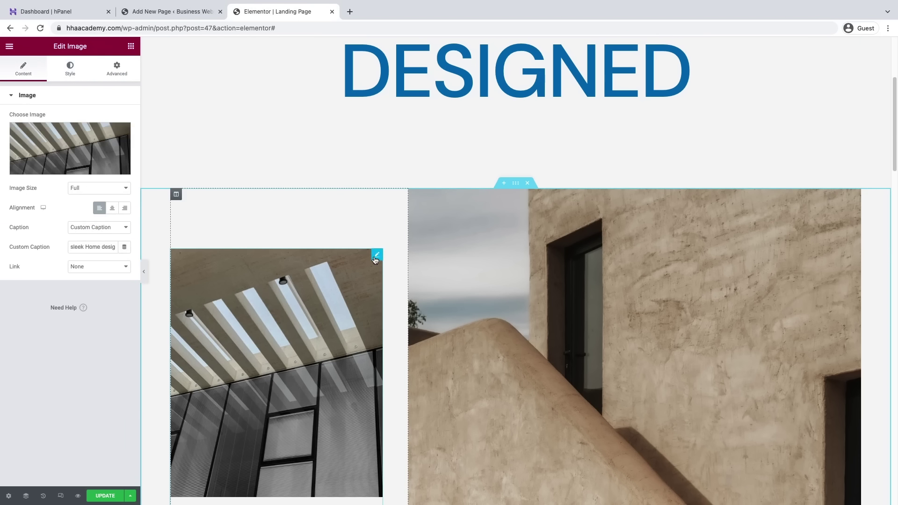
click(61, 166)
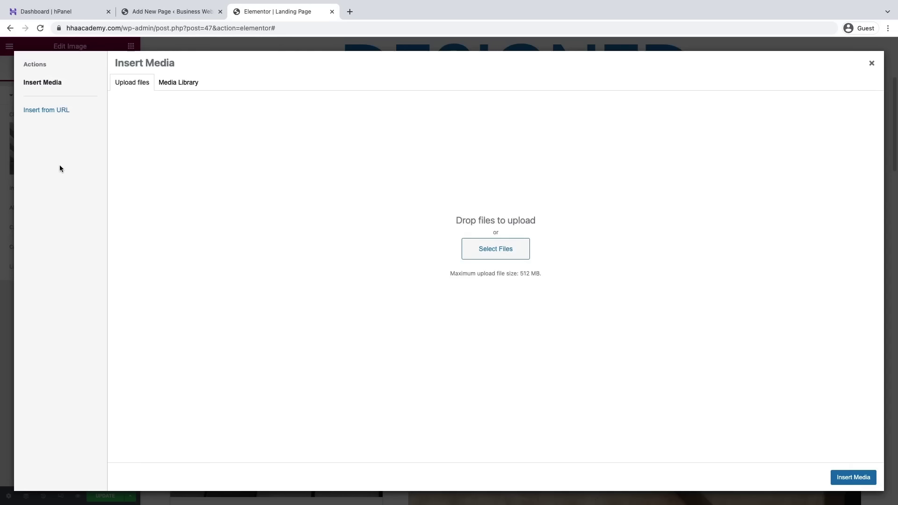
click(480, 255)
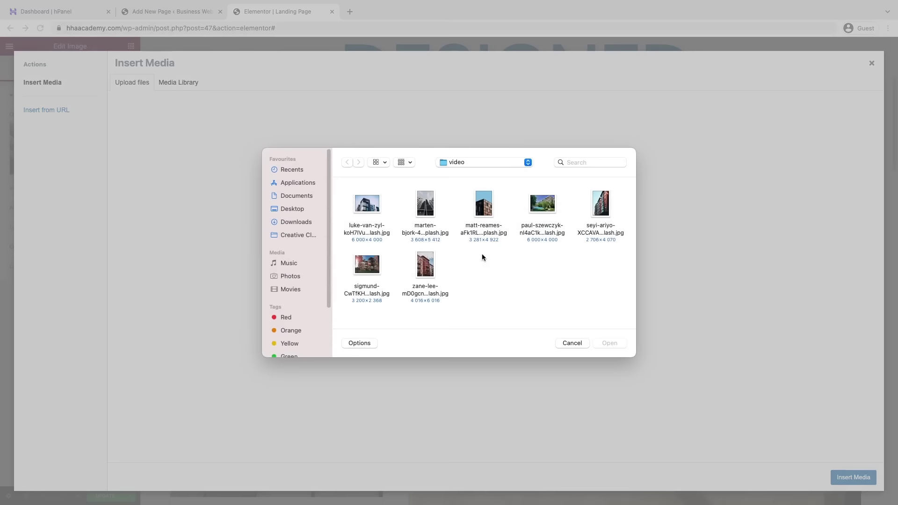
drag(621, 320, 352, 192)
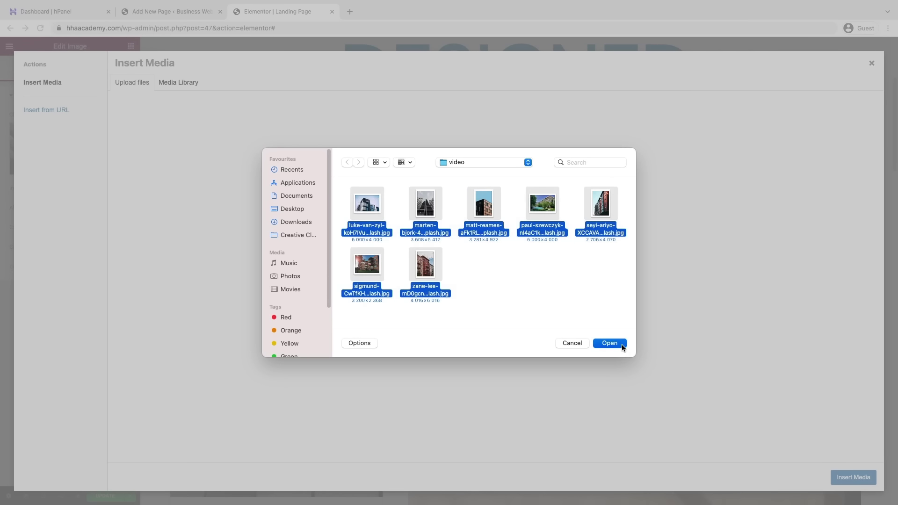
click(609, 343)
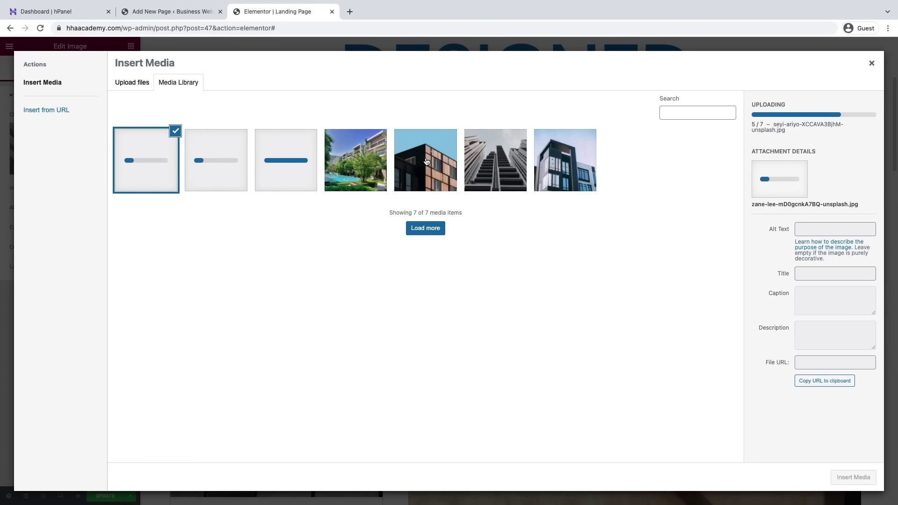
Replace the Sleek Home Design image with the black and wood-clad building photo and change its custom caption to "Favorite Home Design"
click(427, 163)
click(853, 477)
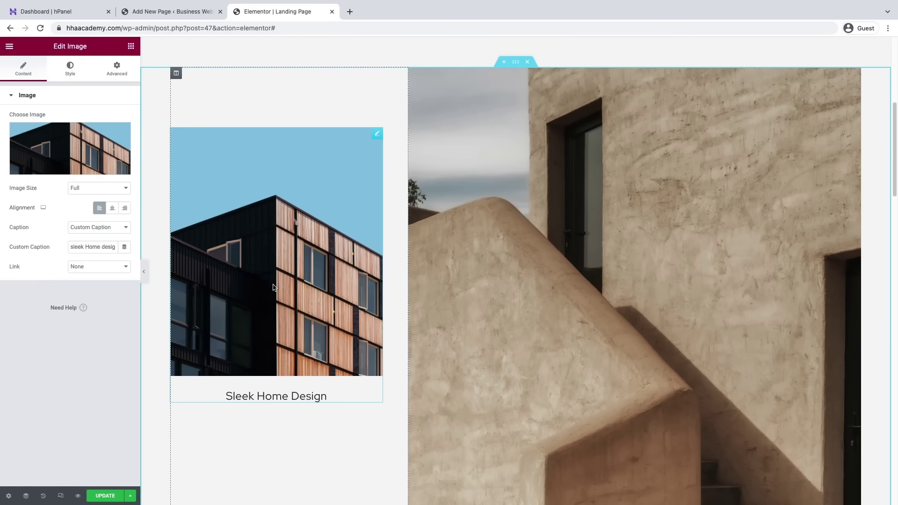
triple_click(107, 247)
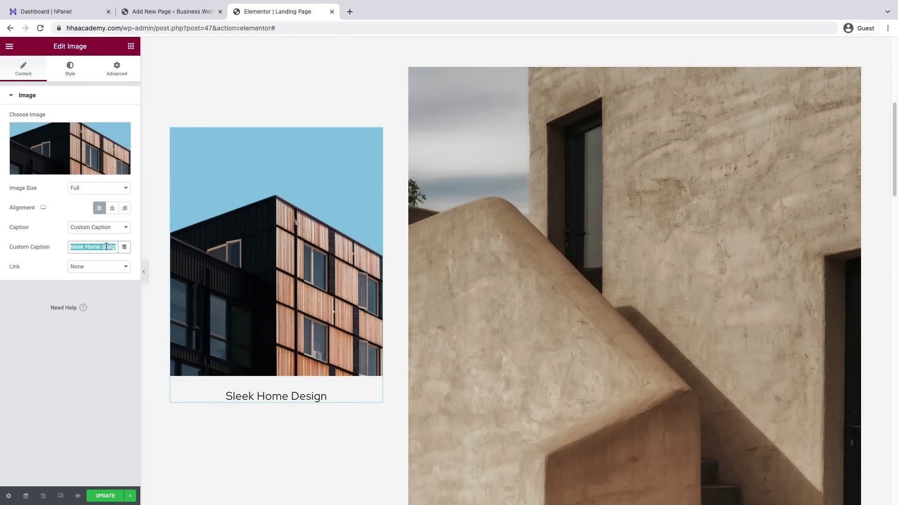
text(Favorite Home Design)
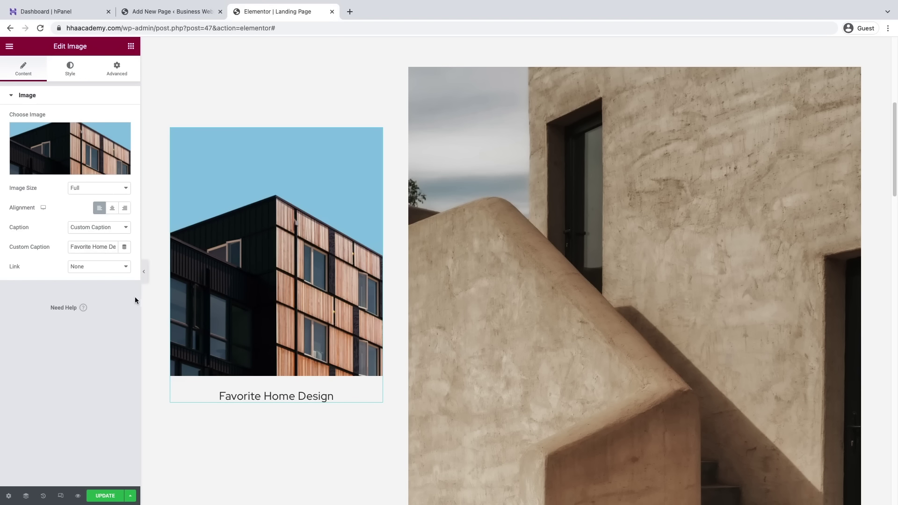
click(121, 266)
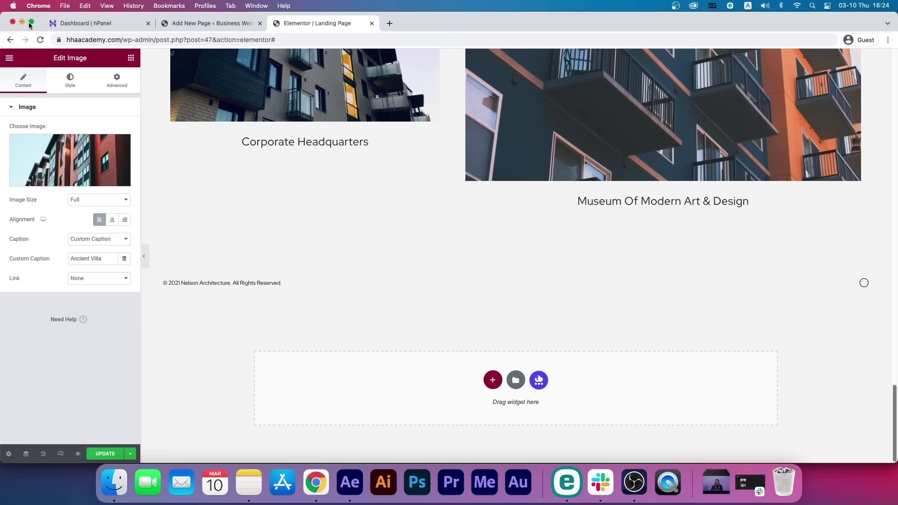
Add a section above the copyright footer and insert the white "ABOUT" text block from the library's About category
click(31, 22)
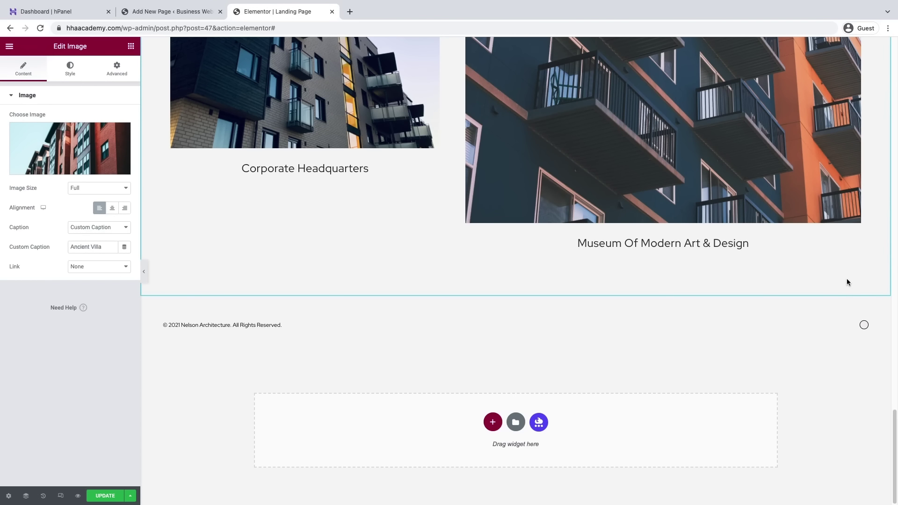
click(503, 291)
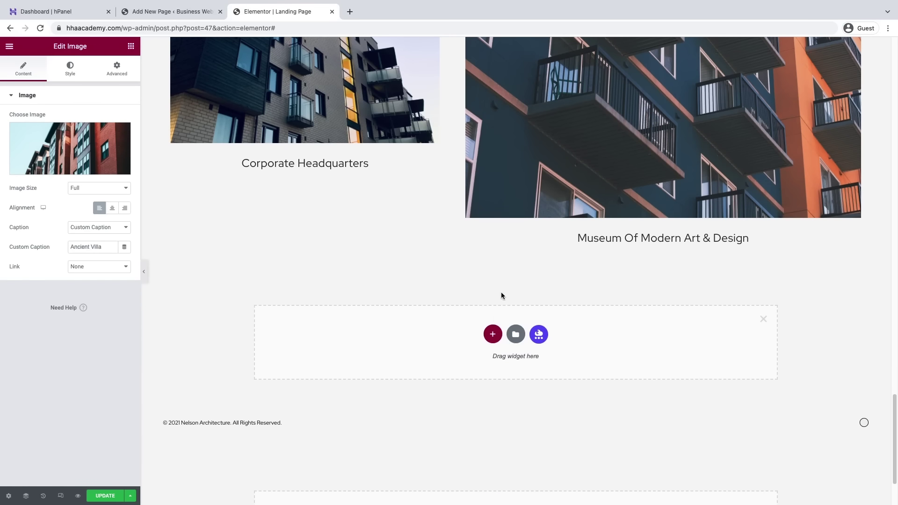
click(515, 335)
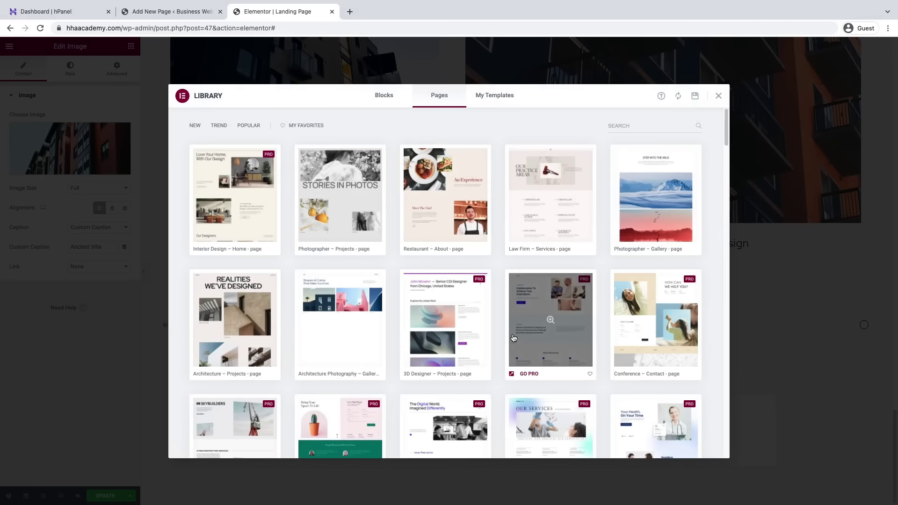
click(395, 94)
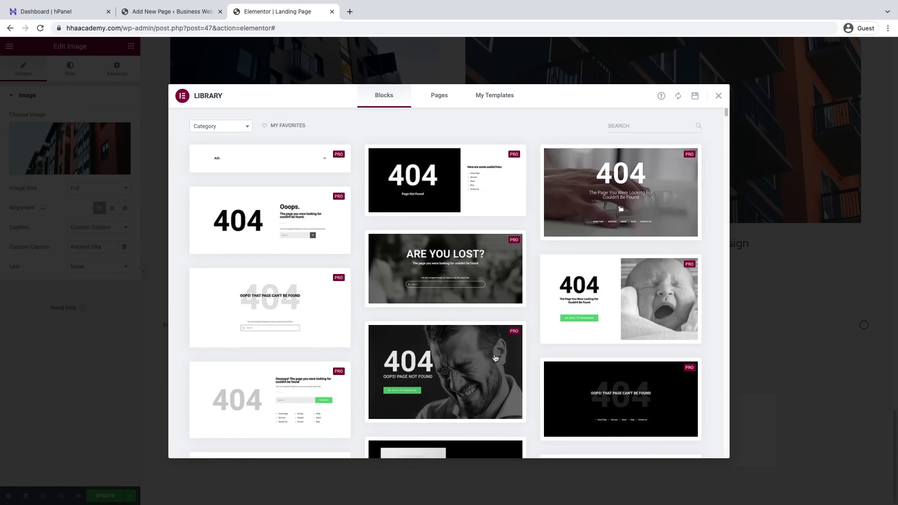
click(210, 128)
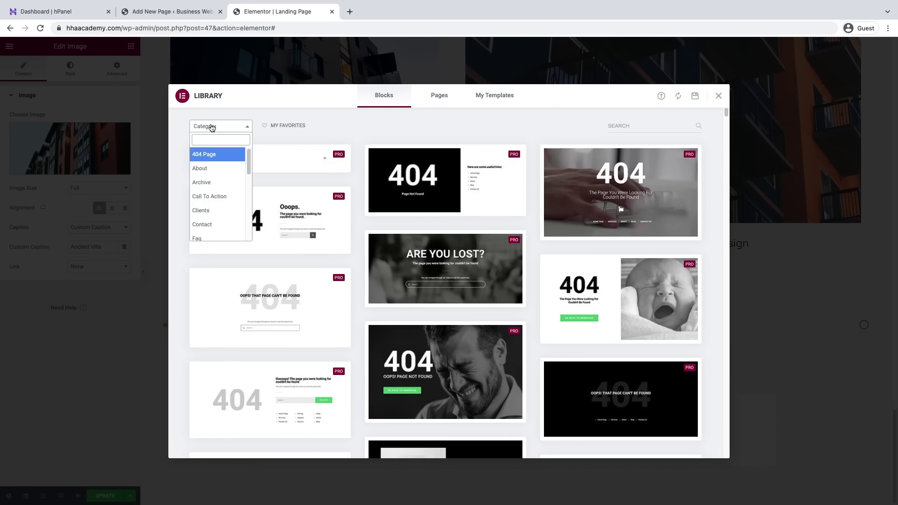
click(211, 169)
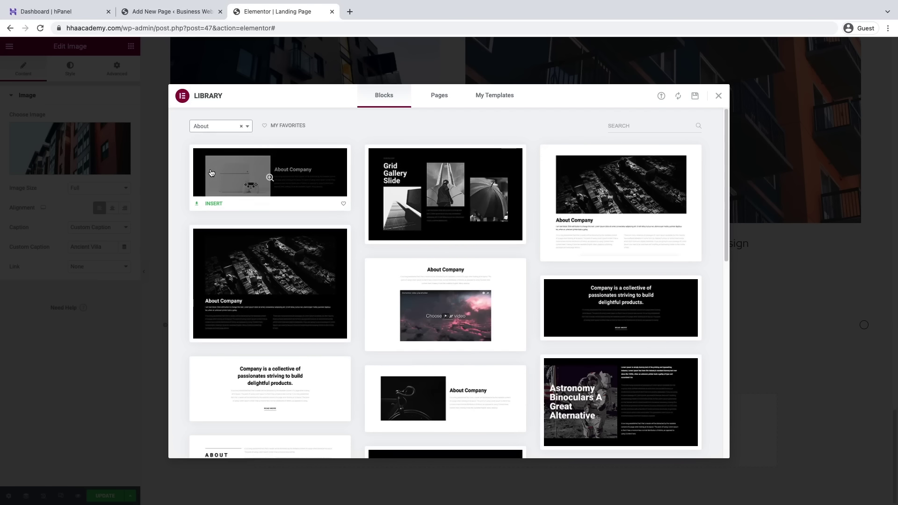
scroll(412, 318, down, 4)
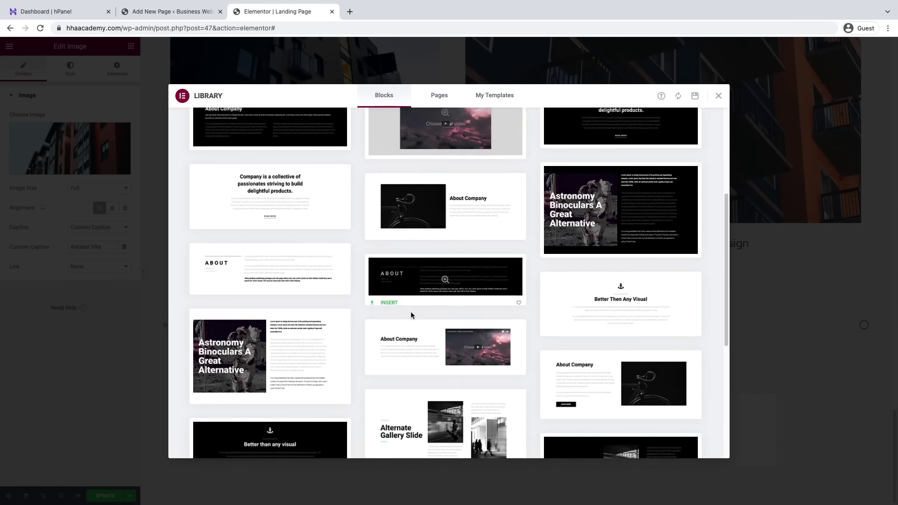
click(212, 284)
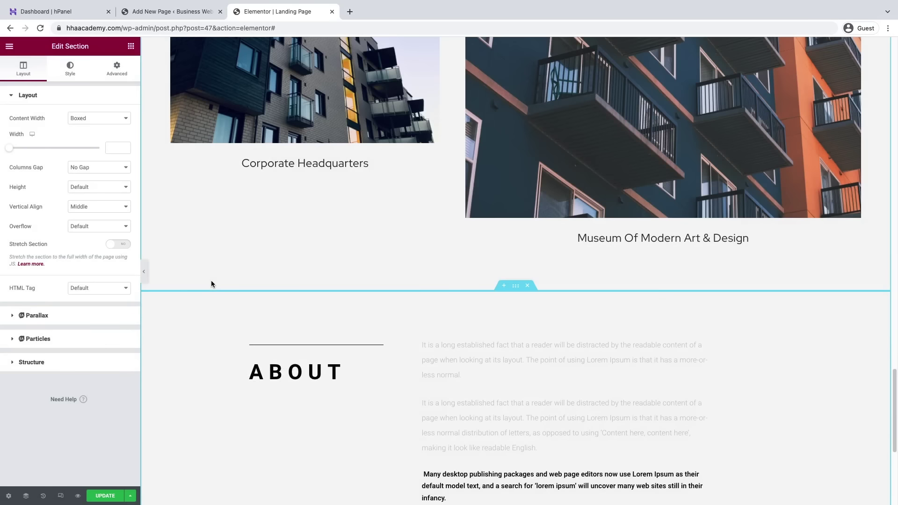
Restyle the About section's text with the DM font and give its two grey paragraphs the blue text color
scroll(234, 290, down, 4)
double_click(291, 200)
click(70, 69)
click(125, 138)
click(96, 181)
text(dm)
click(96, 220)
click(506, 239)
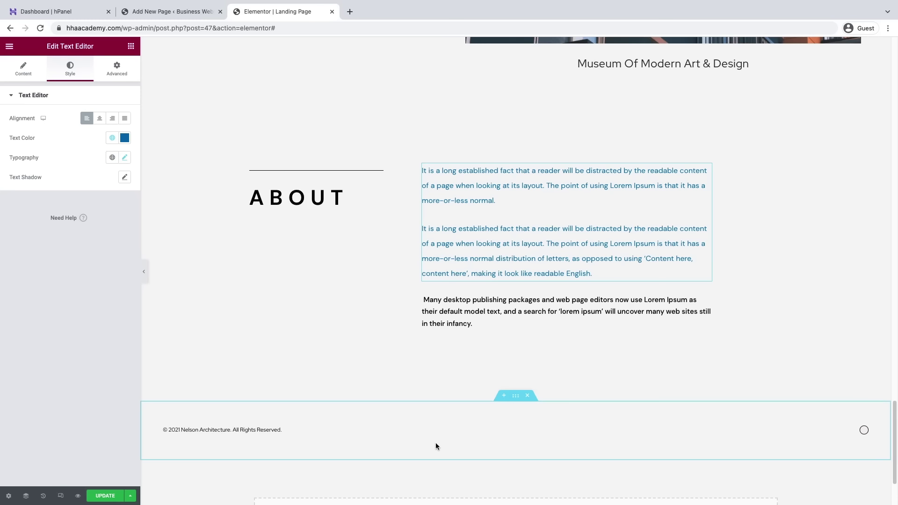
Add a section between About and the footer and insert the white Contact block with a phone heading above a wide map
click(504, 396)
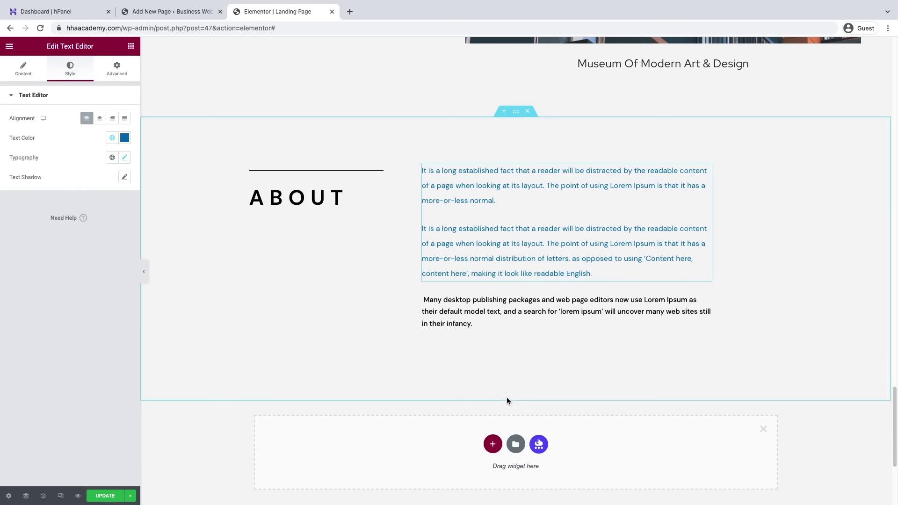
click(520, 444)
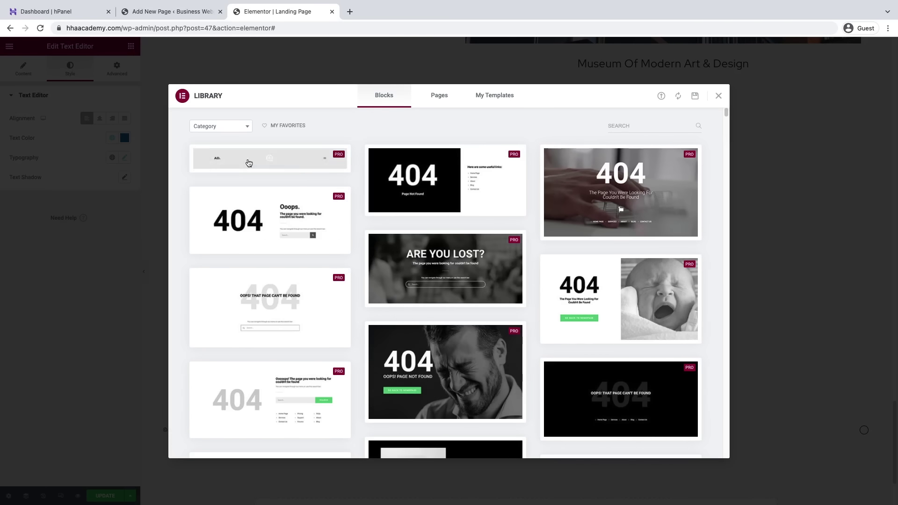
click(226, 130)
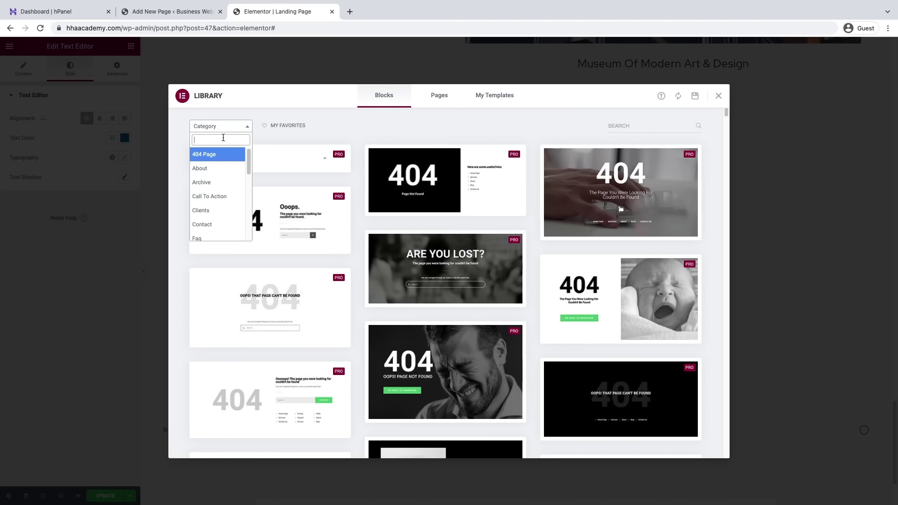
click(225, 224)
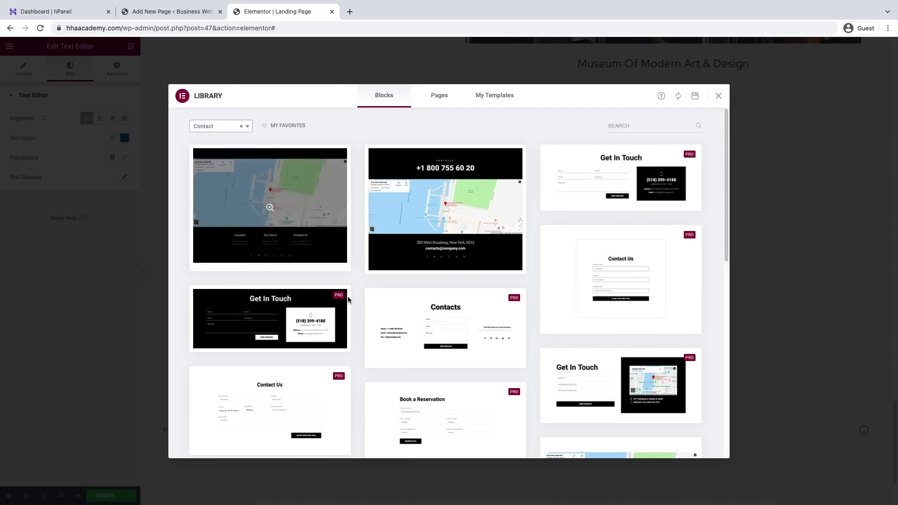
scroll(520, 363, down, 7)
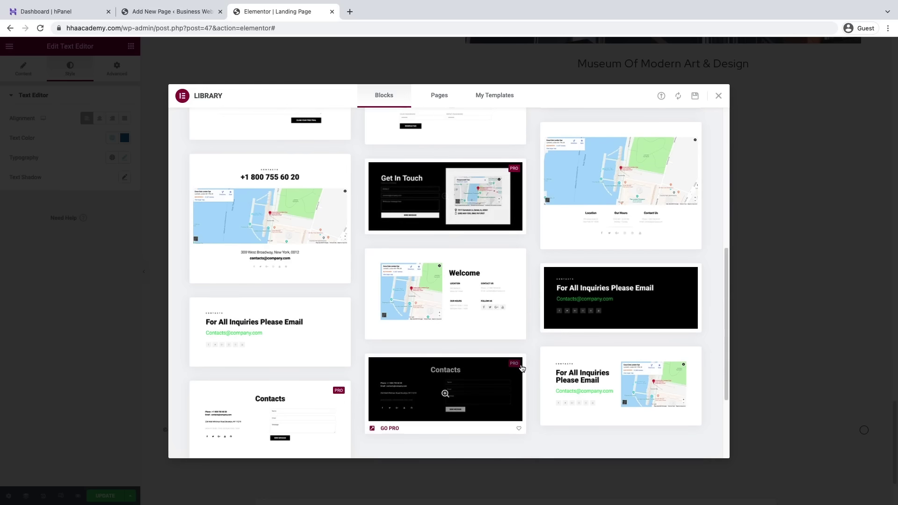
mouse_move(441, 298)
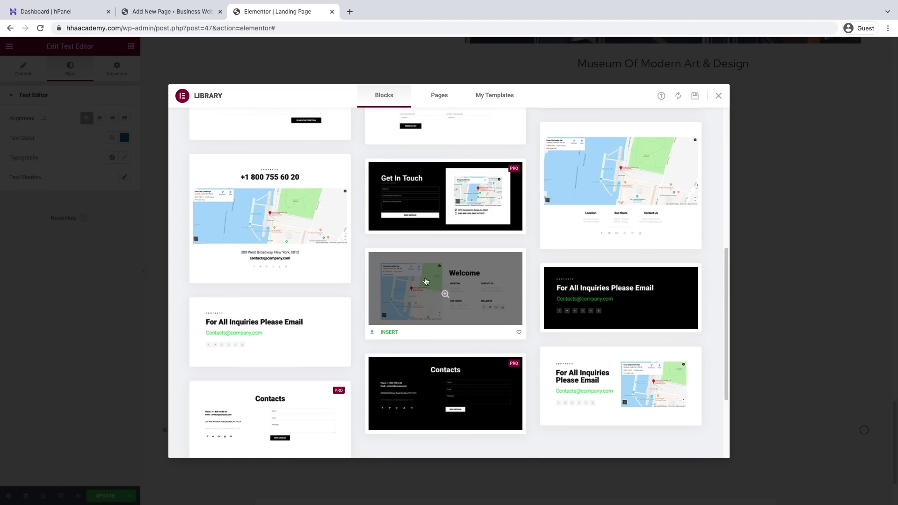
mouse_move(305, 208)
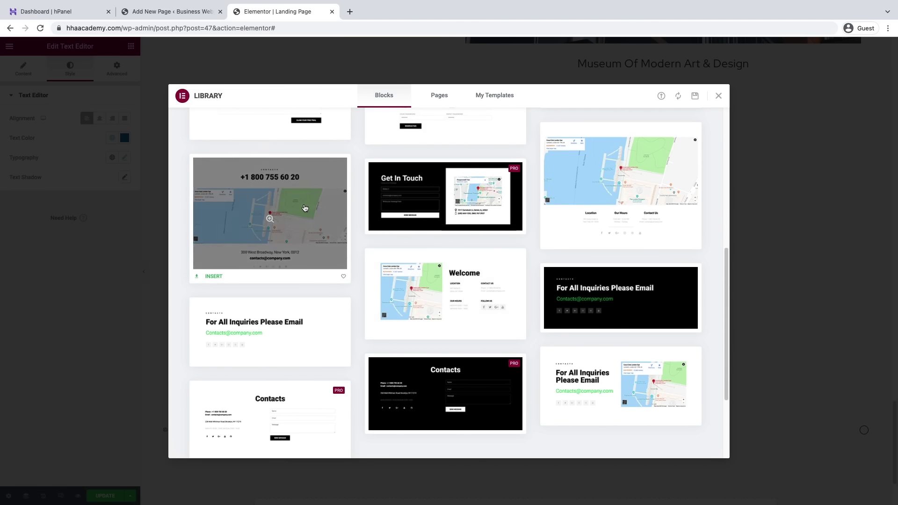
click(215, 276)
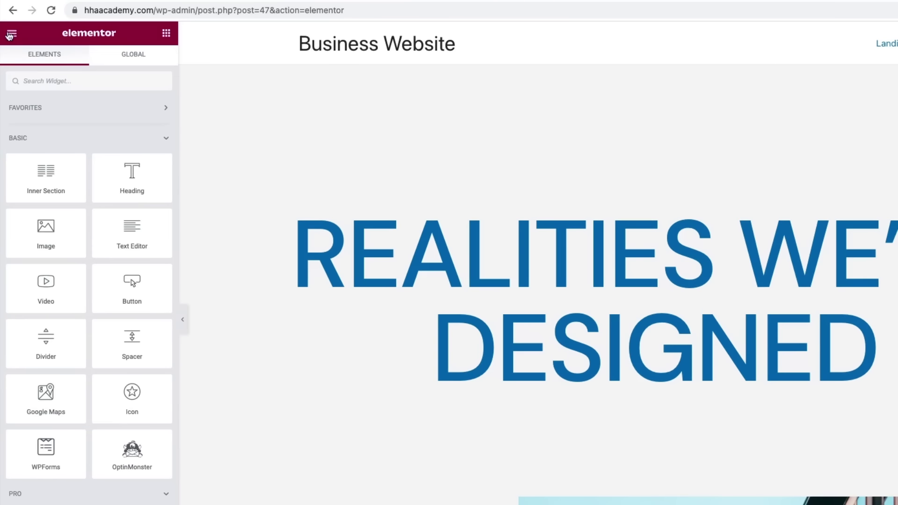
Exit Elementor to the WordPress page editor and preview the landing page in a new tab
click(9, 46)
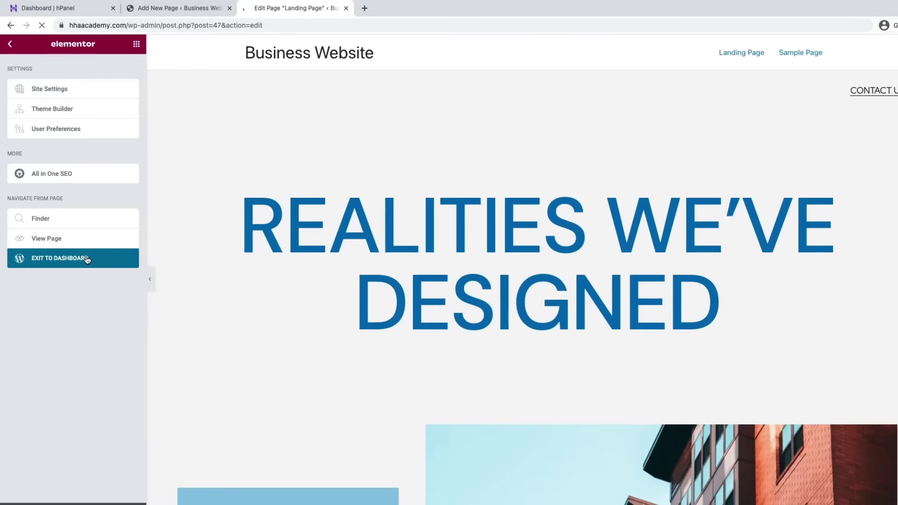
click(107, 296)
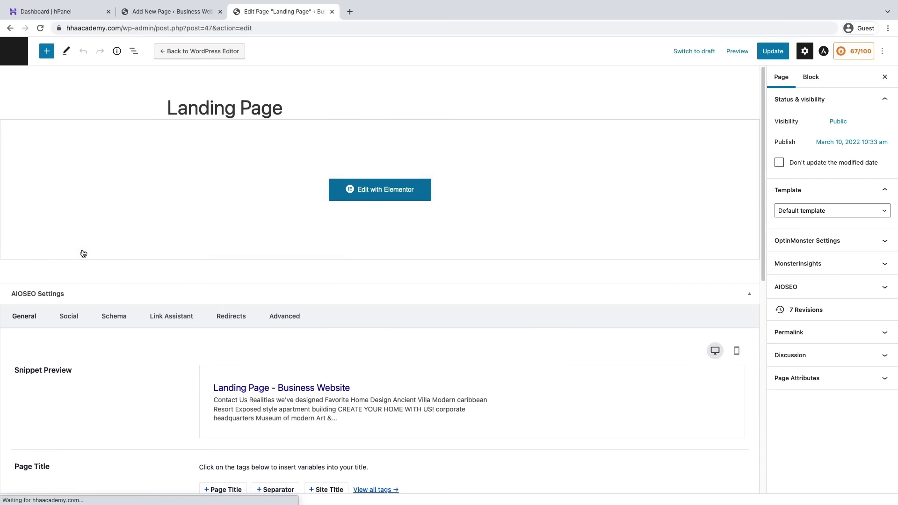
click(735, 52)
click(689, 135)
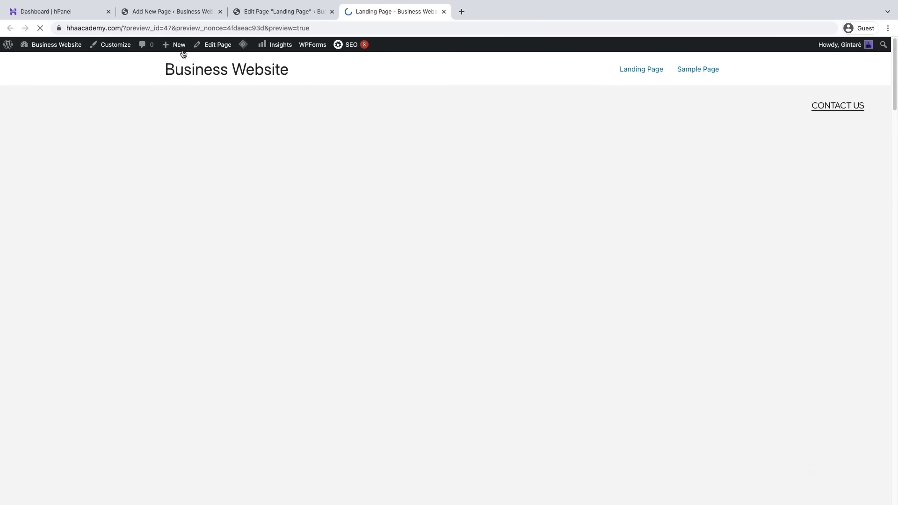
Open the theme customizer's Header Builder and remove the Primary Menu from the header
click(120, 45)
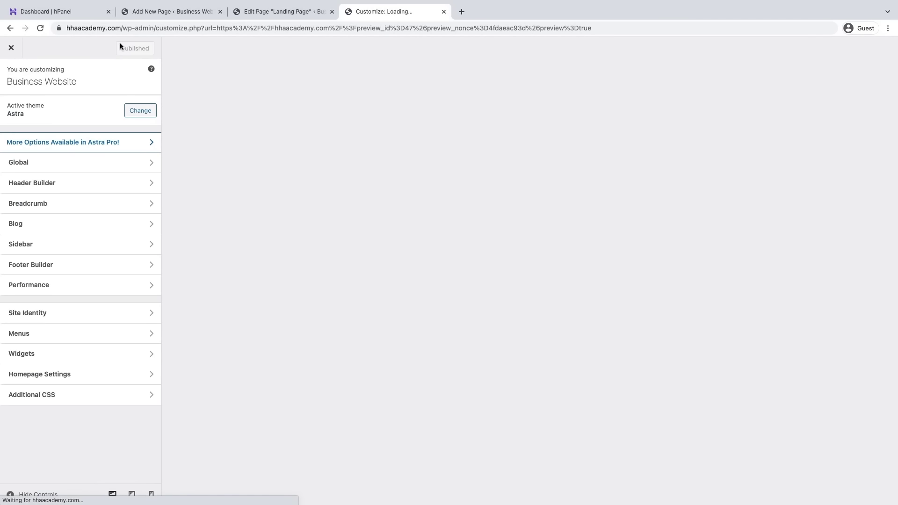
click(67, 184)
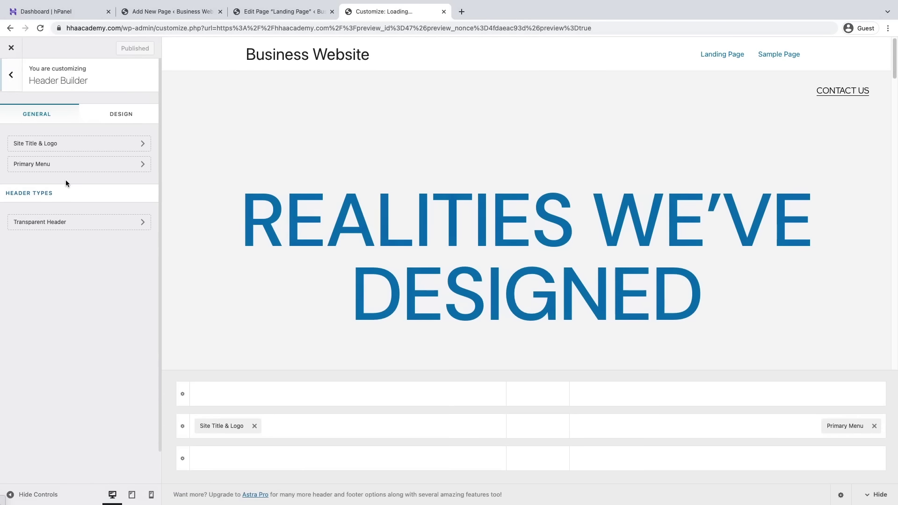
click(874, 425)
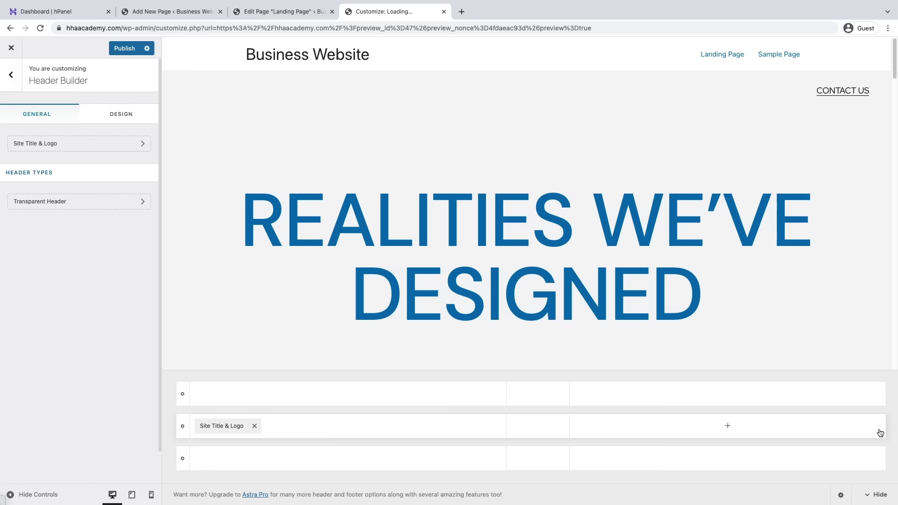
Set blueprint.png from the media library as the site logo
click(215, 427)
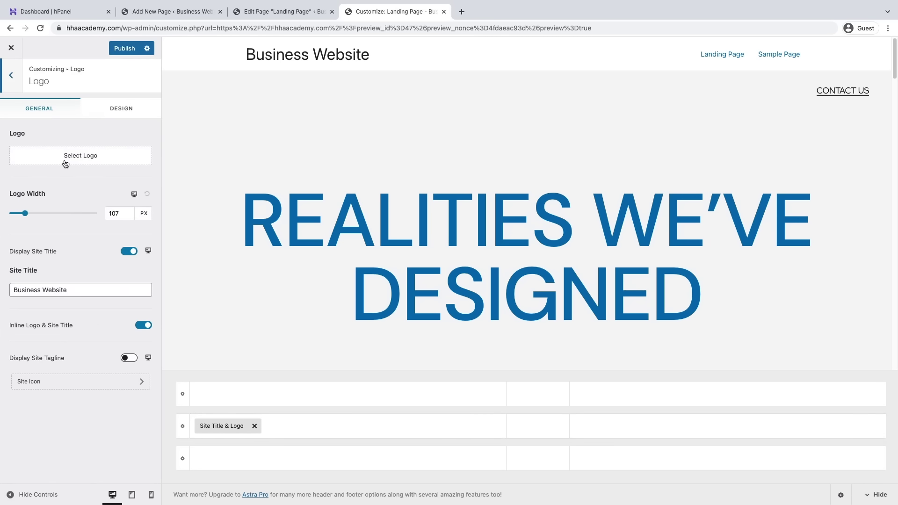
click(121, 159)
click(56, 159)
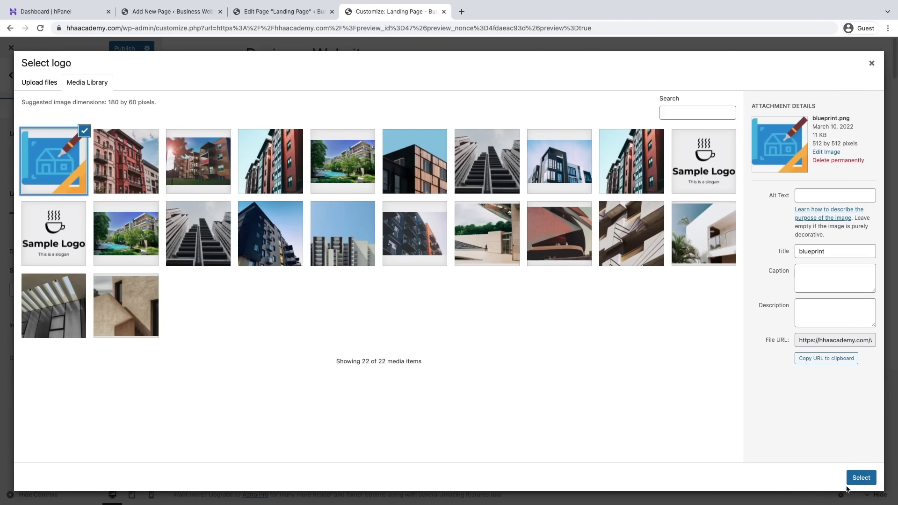
click(860, 478)
click(812, 480)
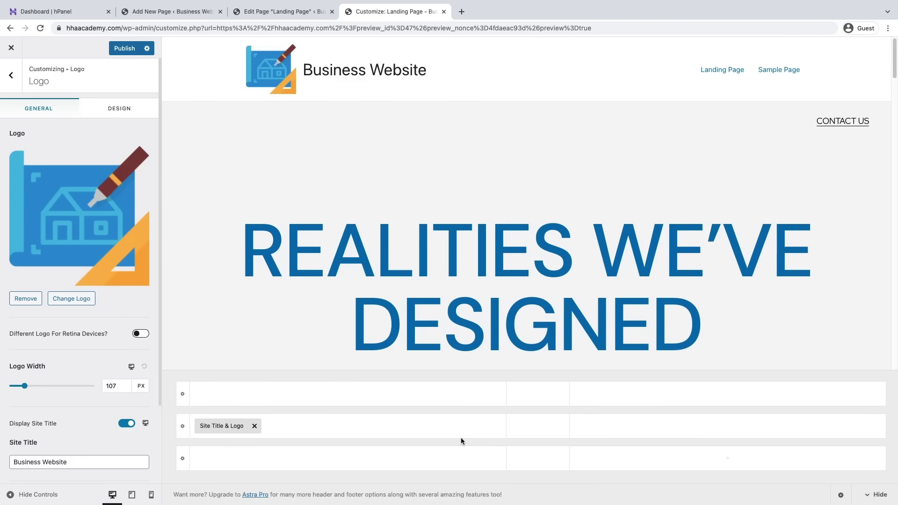
Set the logo width to 125 px and turn off the site title display
mouse_move(25, 386)
mouse_down()
mouse_move(39, 386)
mouse_move(21, 386)
mouse_move(29, 384)
mouse_up()
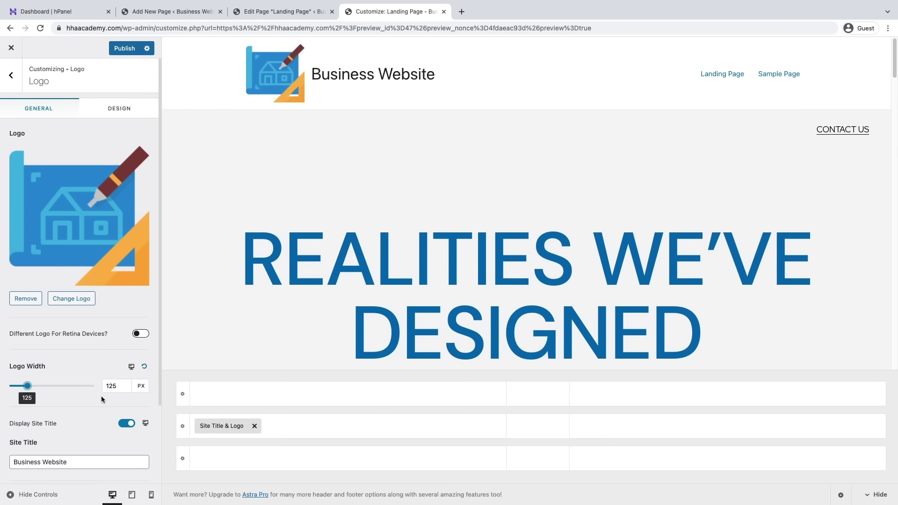
click(131, 423)
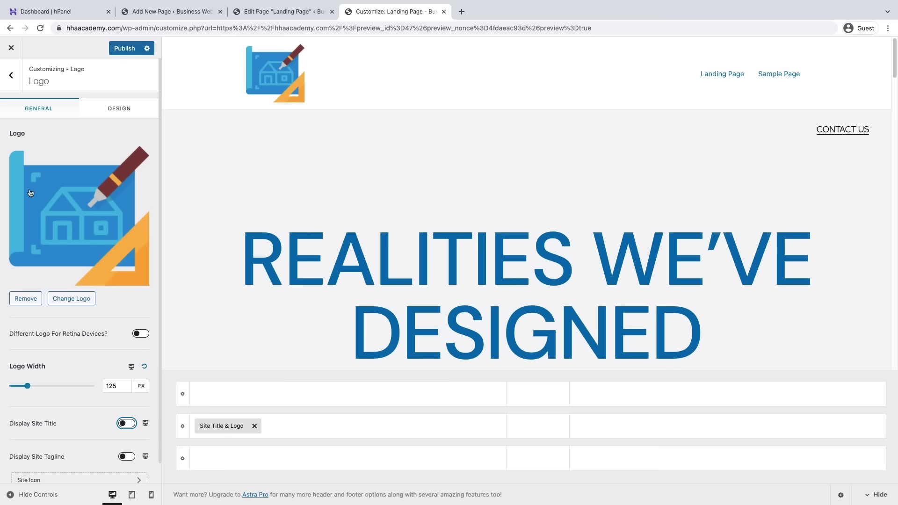
Enable the transparent header on the complete website
click(12, 73)
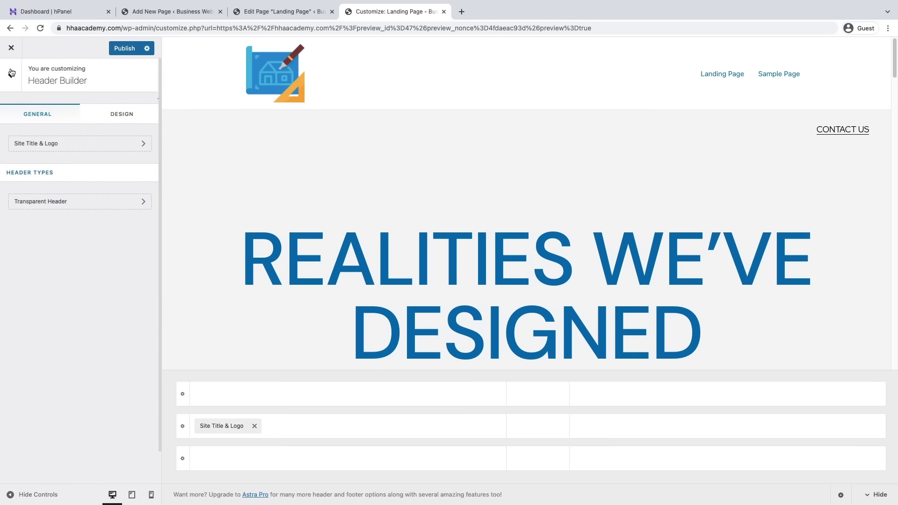
click(70, 209)
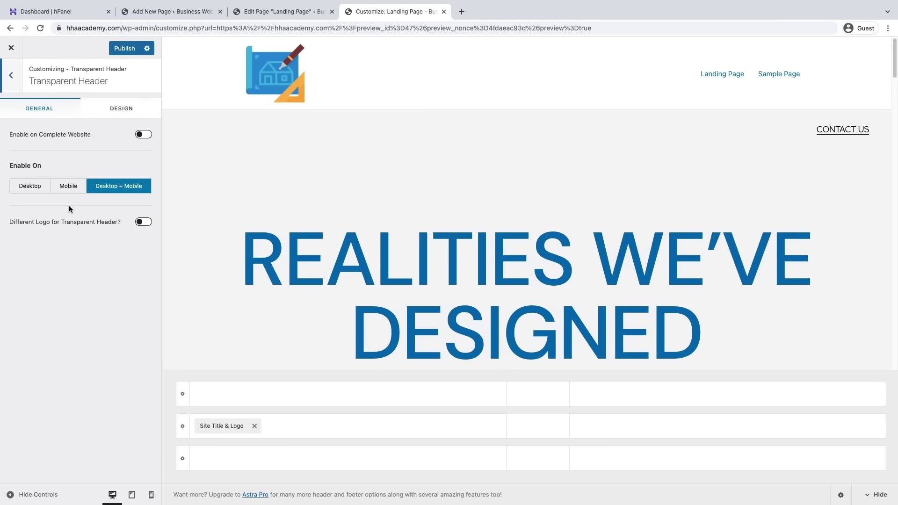
click(143, 135)
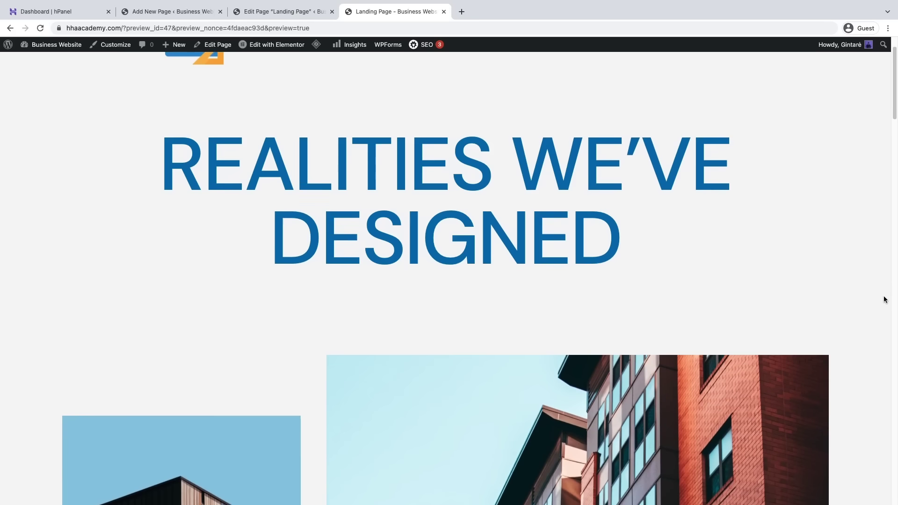
Review the landing page preview from the main heading down through the project photos and the About section
scroll(883, 300, down, 15)
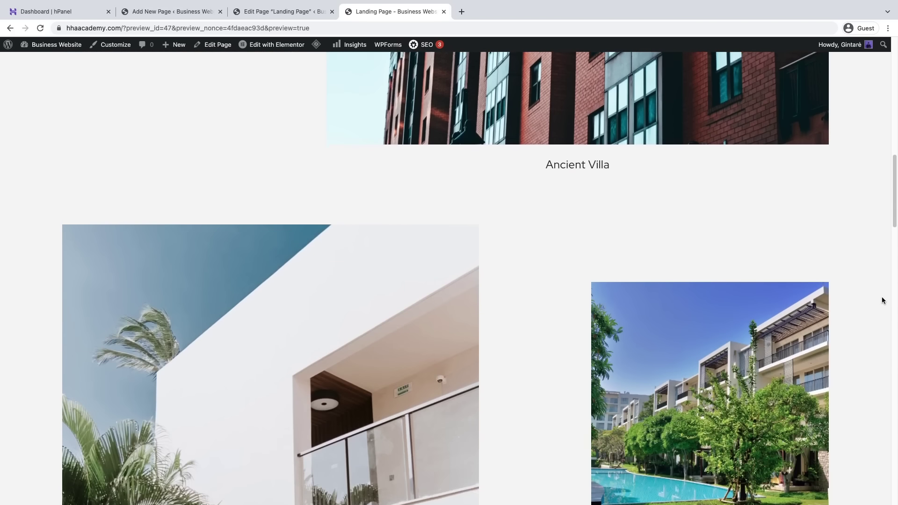
scroll(883, 300, down, 20)
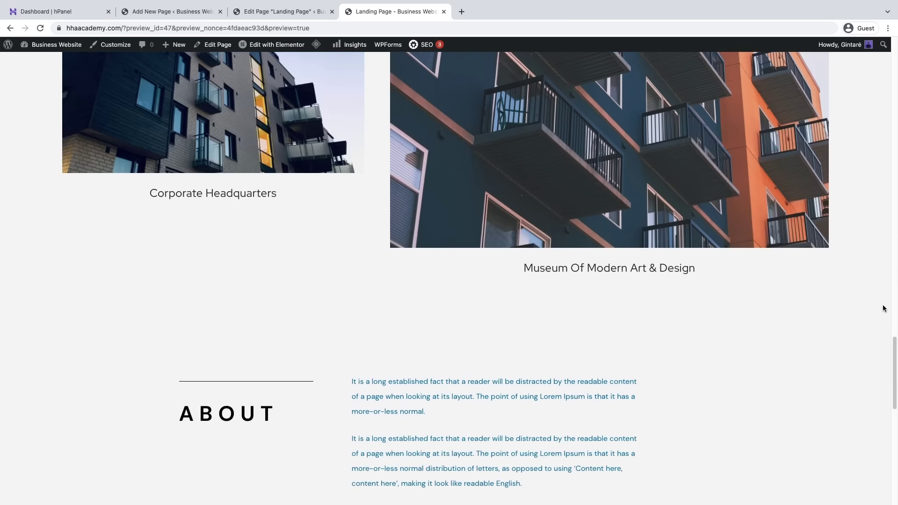
scroll(883, 309, down, 12)
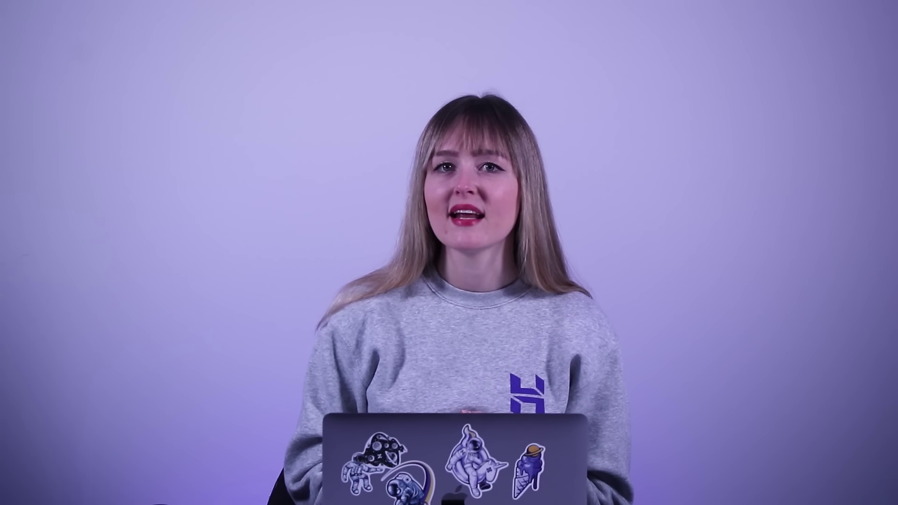